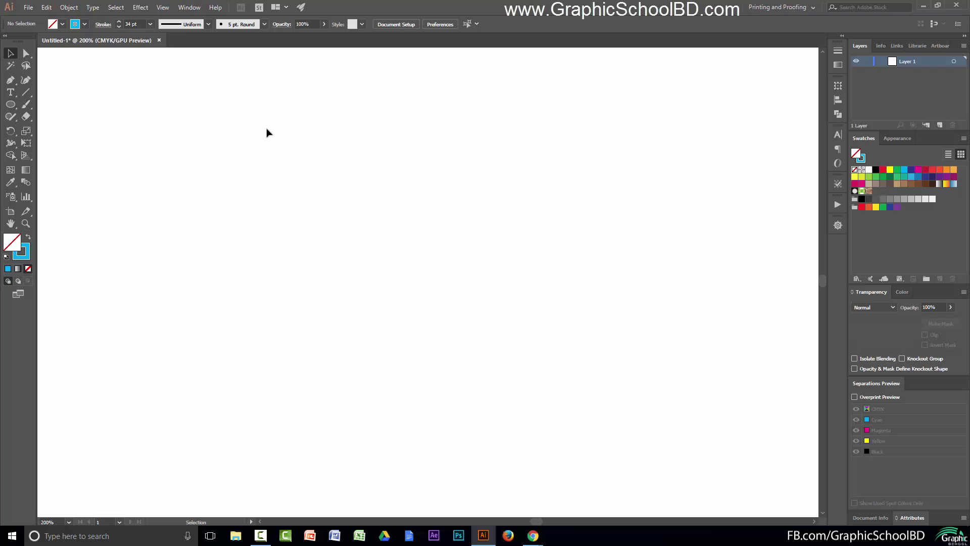
Step: Draw a circle about 205.5 pt in diameter with no fill and set its stroke weight to 26 pt
drag(10, 104, 66, 132)
mouse_move(267, 177)
mouse_down()
mouse_move(447, 310)
mouse_move(372, 281)
mouse_move(477, 353)
mouse_move(490, 334)
mouse_move(477, 338)
mouse_up()
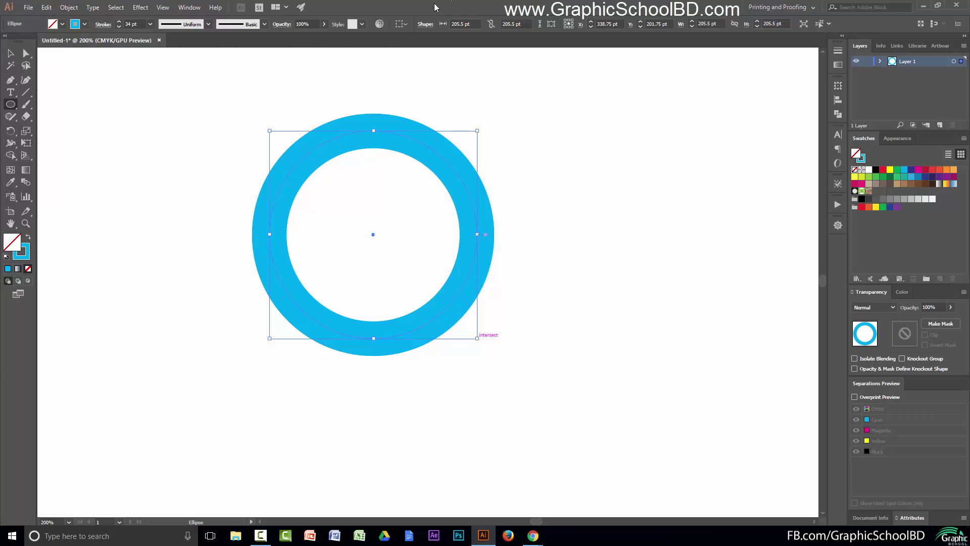
click(133, 25)
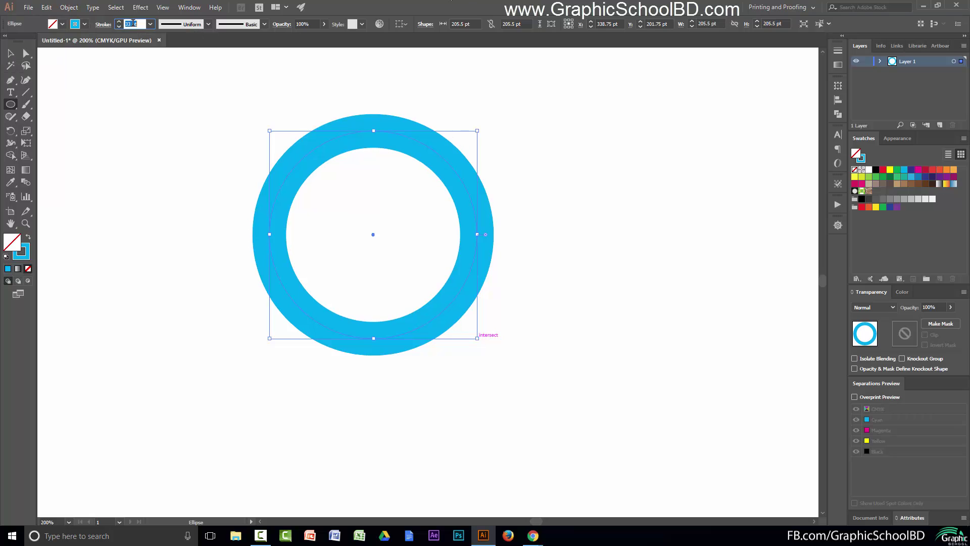
key(Down)
key(Down)
key(Down)
key(Down)
key(Down)
key(Down)
key(Down)
key(Down)
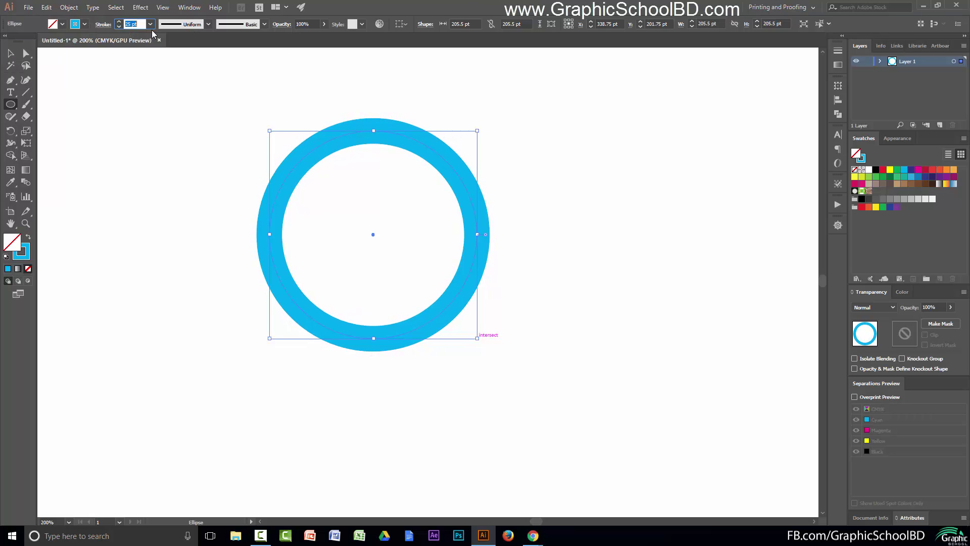
Step: Expand the fill and stroke of the circle to convert it into a filled ring shape
click(11, 53)
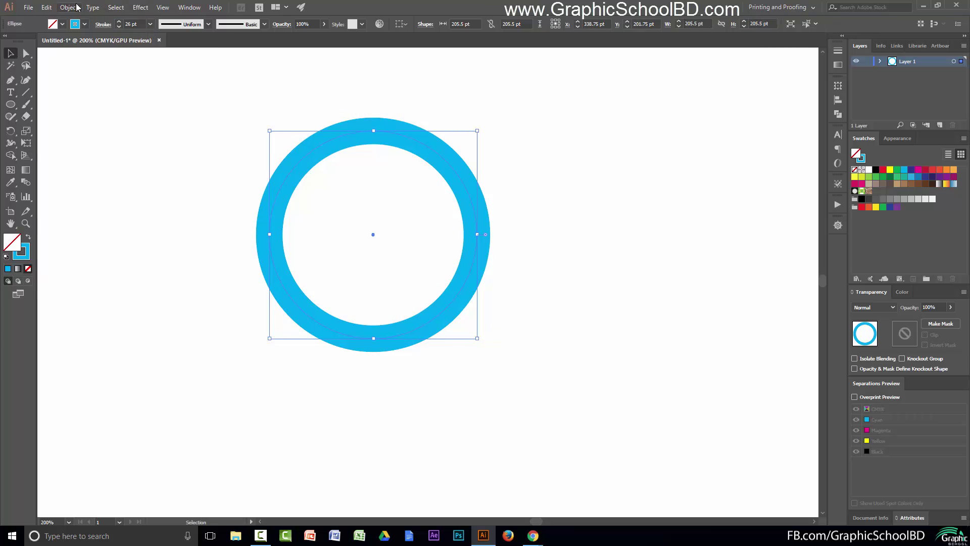
click(79, 7)
click(102, 115)
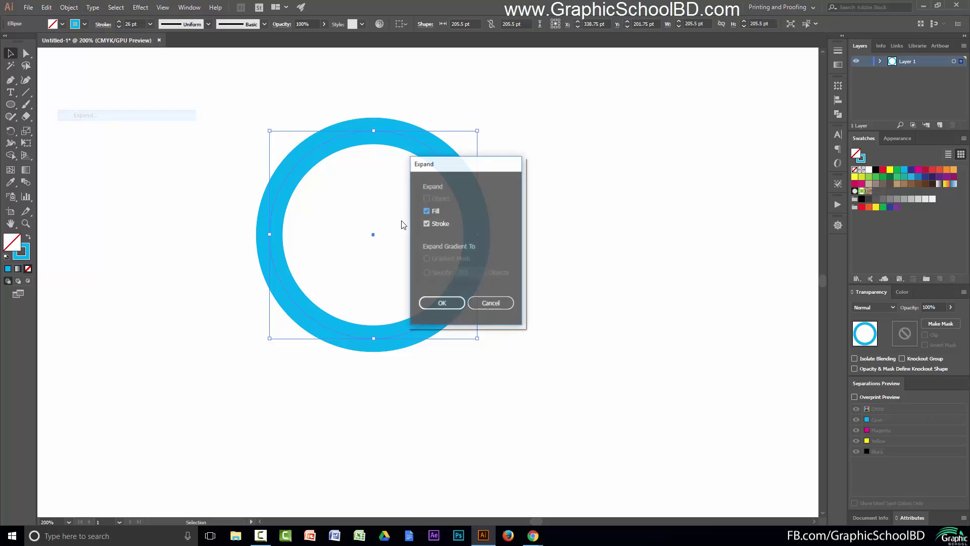
click(444, 303)
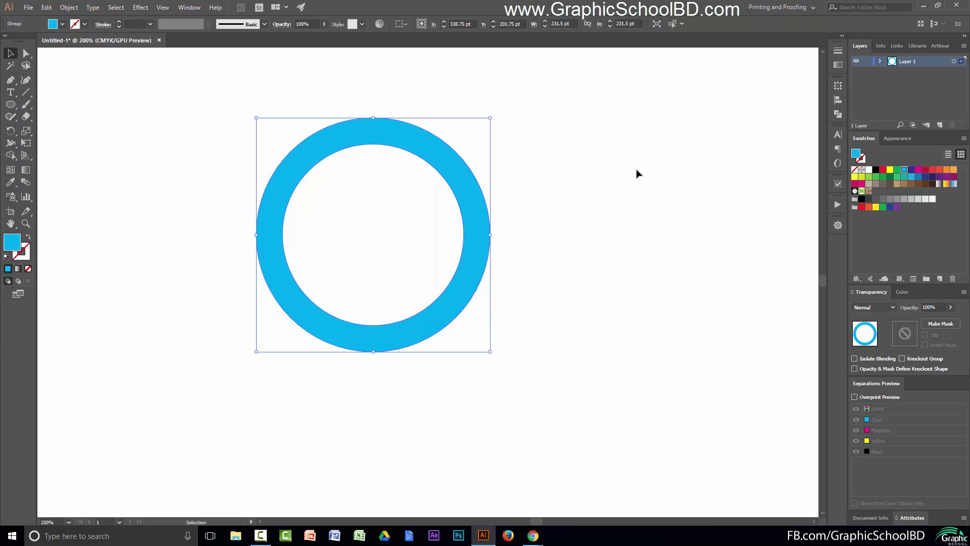
Step: Draw a closed four-cornered Pen shape over the ring's right side, with a slanted upper edge and a horizontal lower edge
click(15, 81)
click(468, 135)
drag(400, 211, 401, 276)
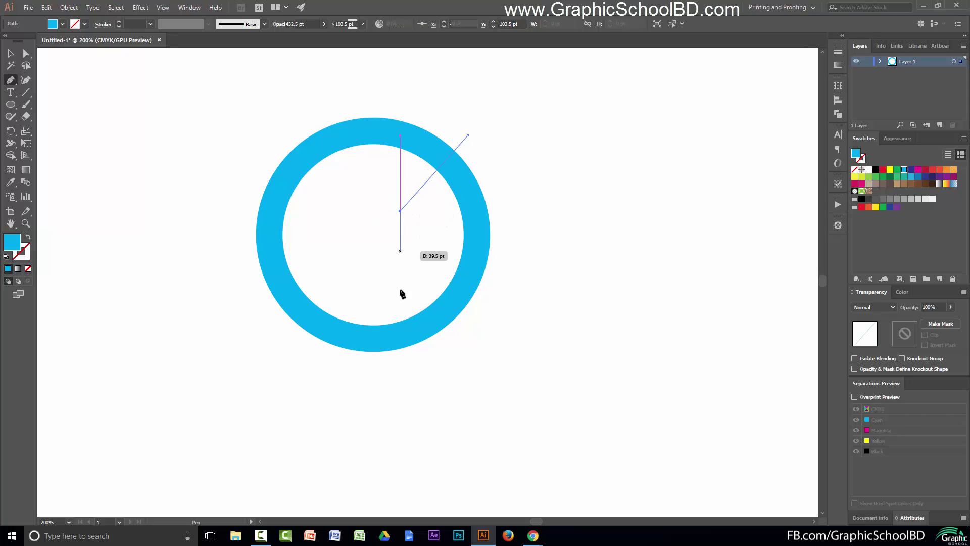
click(400, 280)
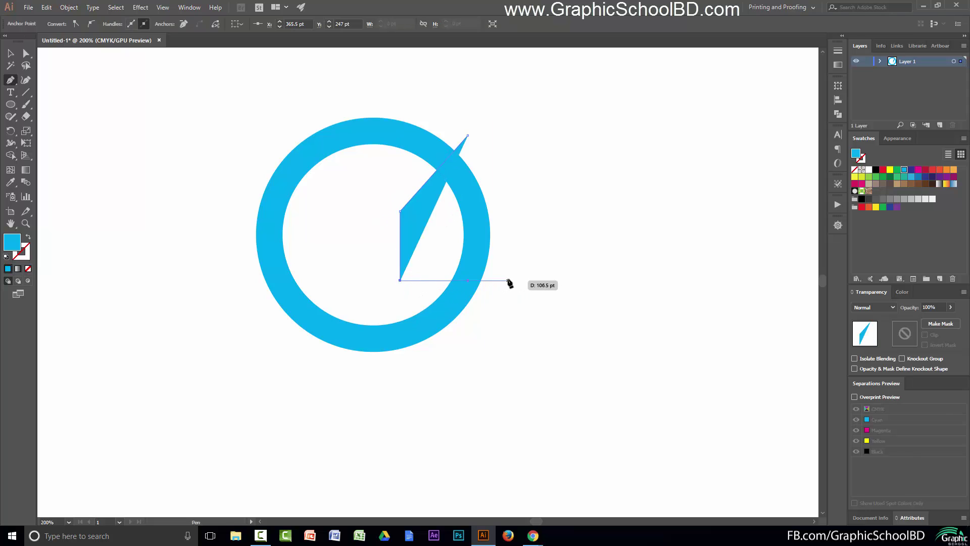
click(508, 280)
click(467, 136)
key(v)
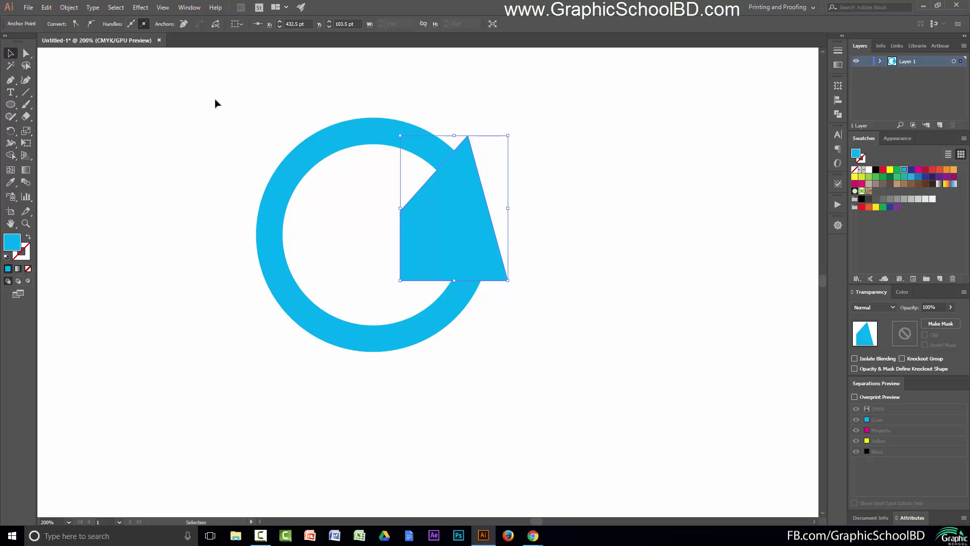
Step: Cut an opening in the ring by dividing it with the four-cornered shape, ungrouping the result and deleting the pieces inside that shape
drag(191, 85, 541, 301)
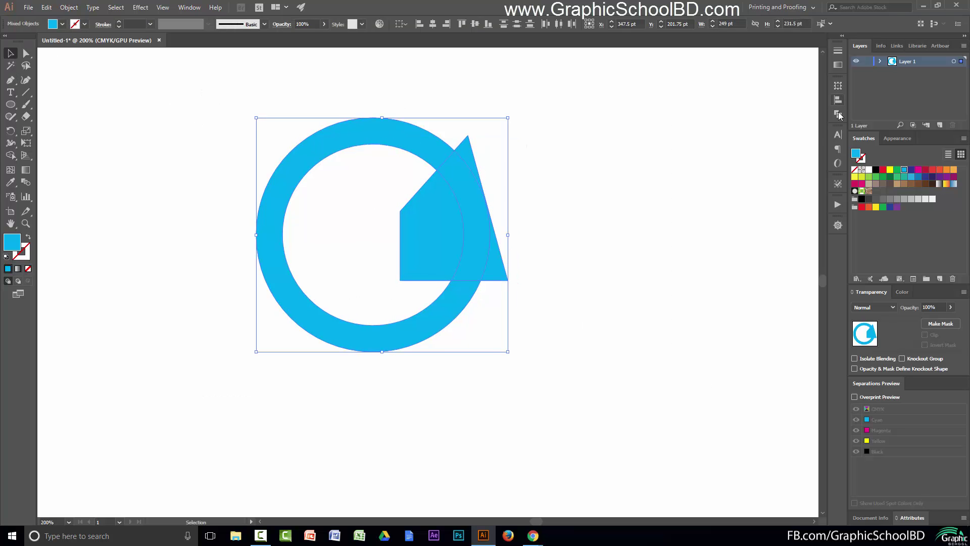
click(722, 132)
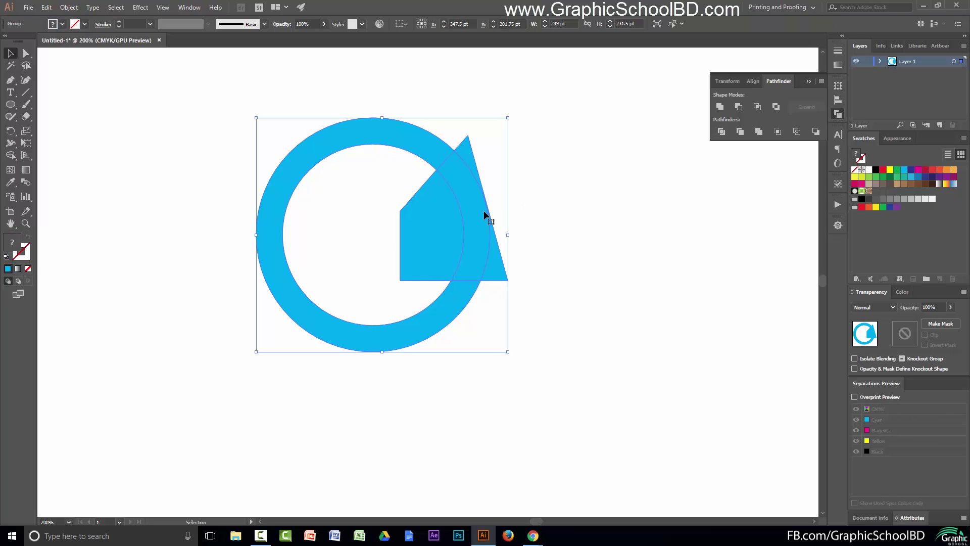
right_click(469, 199)
click(523, 274)
click(567, 197)
drag(567, 197, 396, 230)
key(Delete)
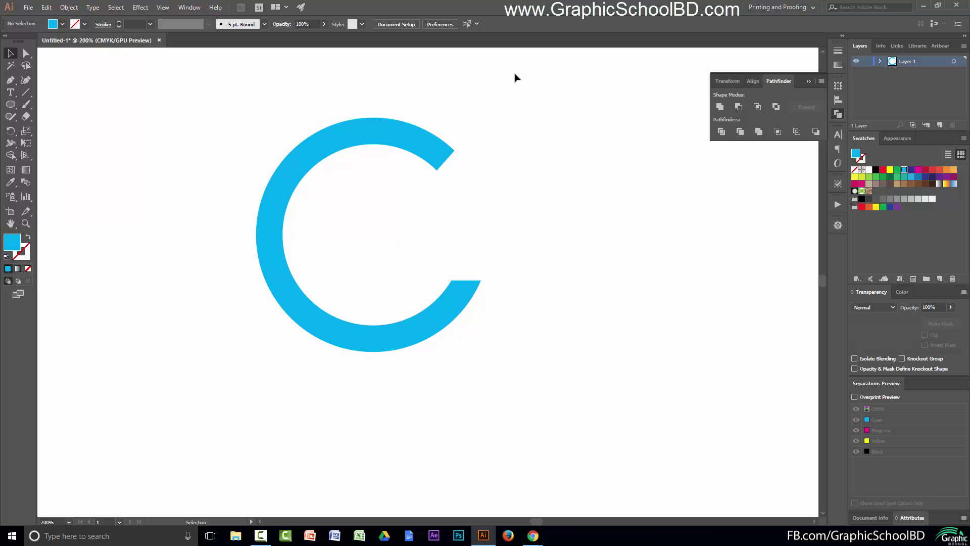
drag(495, 84, 207, 352)
click(11, 80)
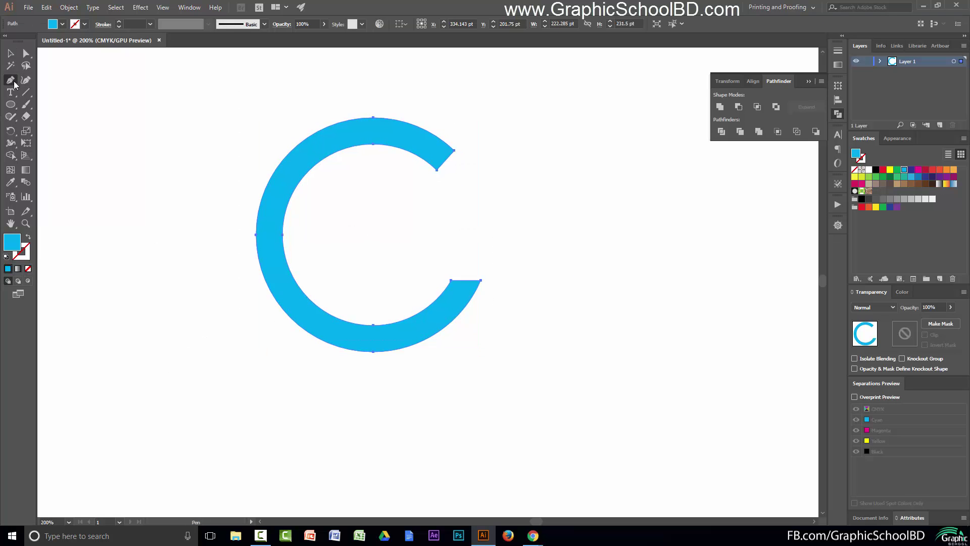
click(464, 280)
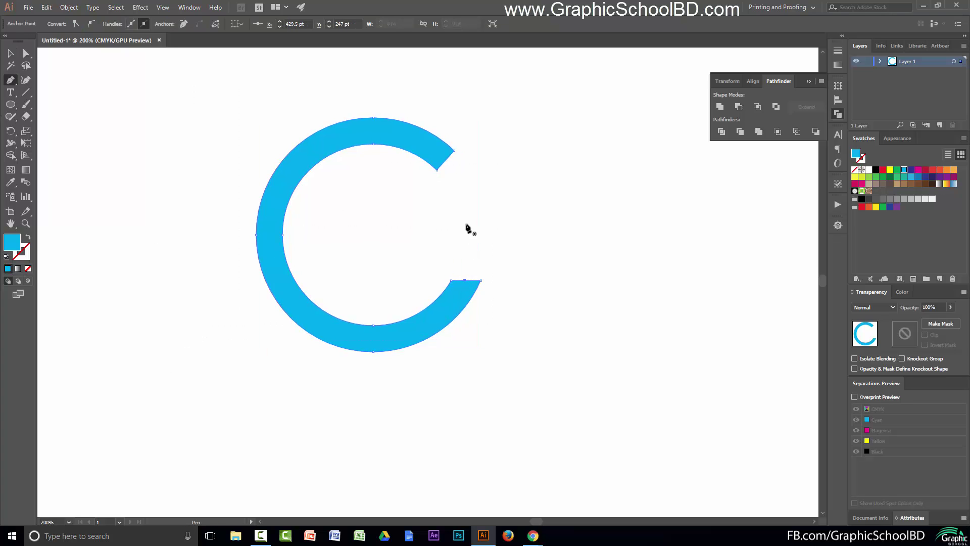
ctrl+click(407, 238)
ctrl+click(470, 277)
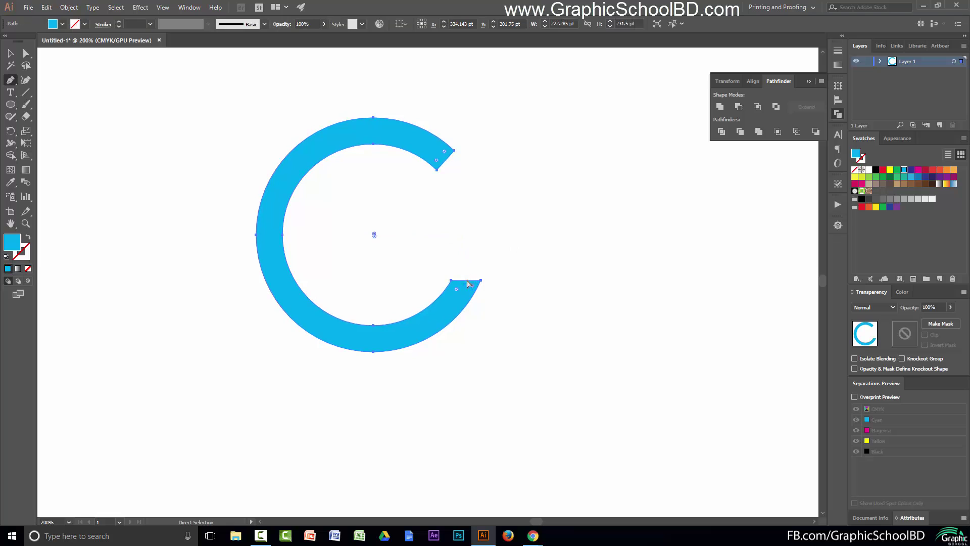
Step: Draw an open right-angled Pen path above the C's lower end, about 44 pt up and 67 pt left, with blue stroke and no fill
scroll(467, 286, up, 1)
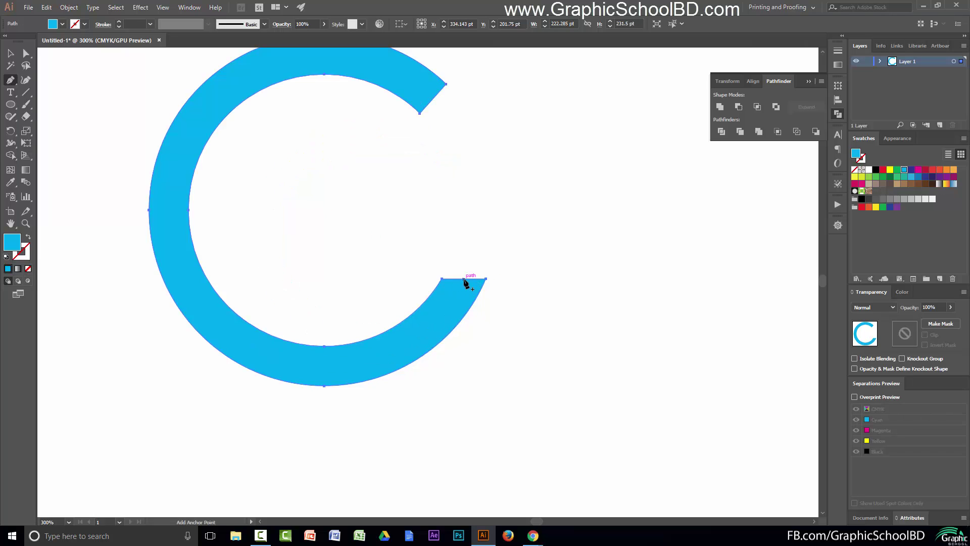
drag(463, 214, 470, 251)
ctrl+click(466, 279)
click(463, 274)
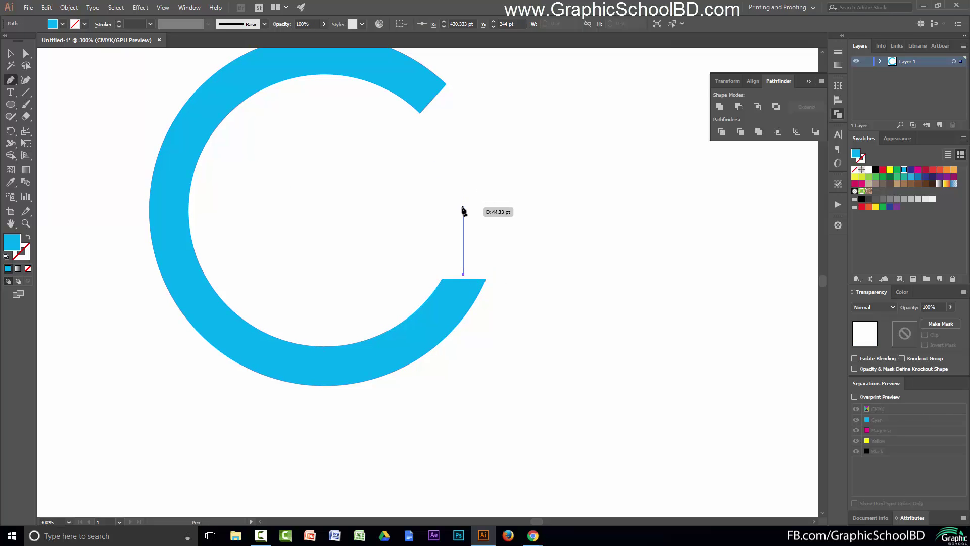
shift+click(463, 207)
click(360, 207)
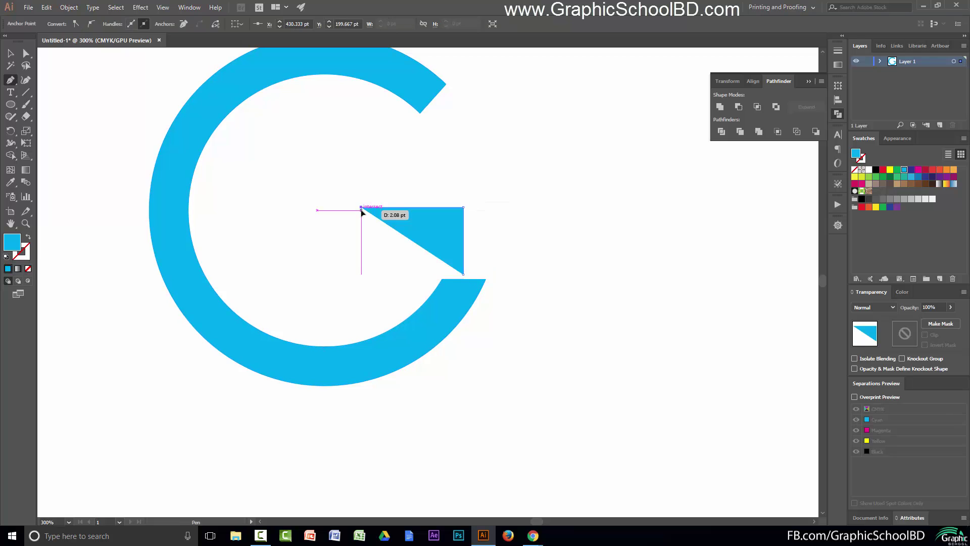
click(30, 239)
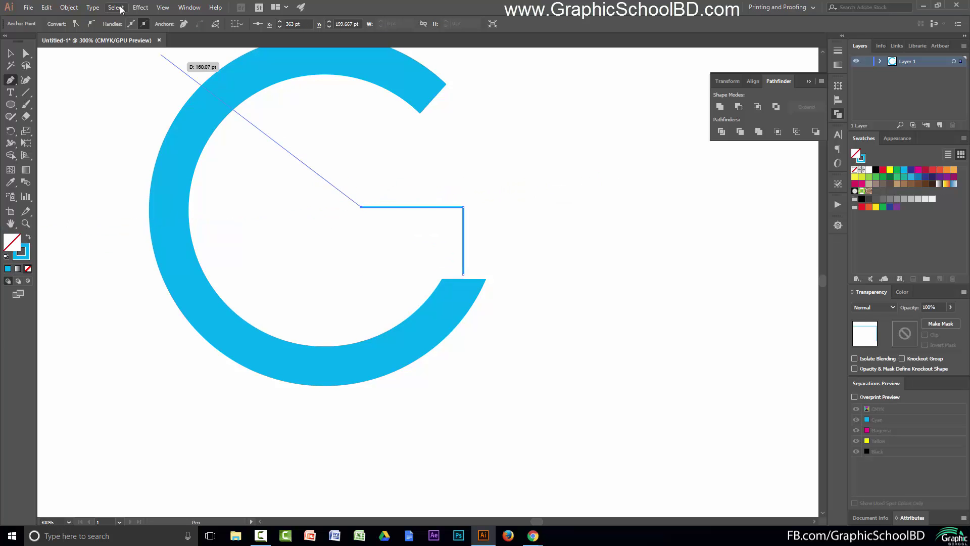
Step: Set the right-angled path's stroke weight to 28 pt
click(837, 51)
click(763, 61)
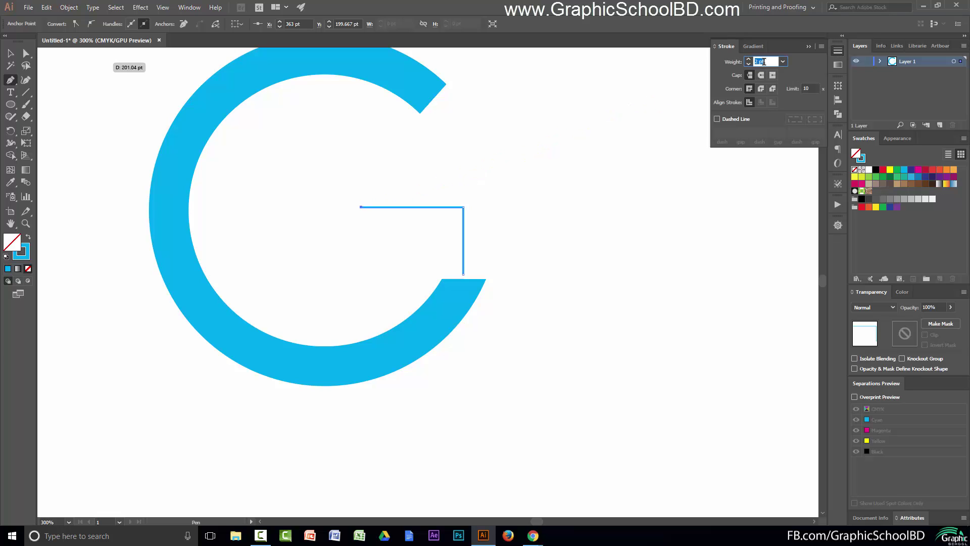
key(Up)
key(Up)
key(Up)
key(Up)
key(Up)
key(Up)
key(Up)
key(Up)
key(Up)
key(Up)
key(Up)
key(Up)
key(Up)
key(Up)
key(Up)
key(Up)
key(Up)
key(Up)
key(Up)
key(Up)
key(Up)
key(Up)
key(Up)
key(Up)
key(Up)
key(Up)
Step: Move the thick right-angled bar down so that its lower end meets the cut end of the ring
click(11, 53)
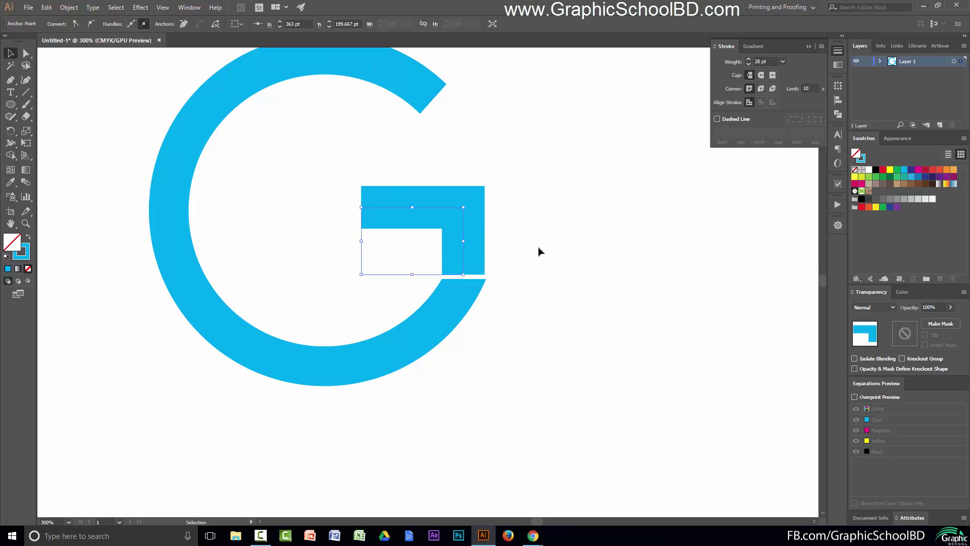
scroll(433, 231, up, 4)
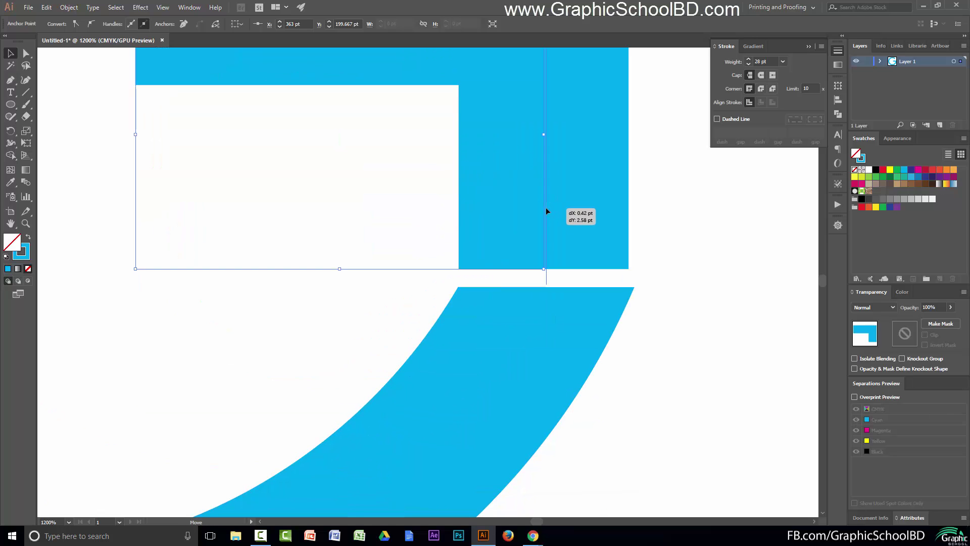
click(545, 207)
drag(545, 209, 544, 212)
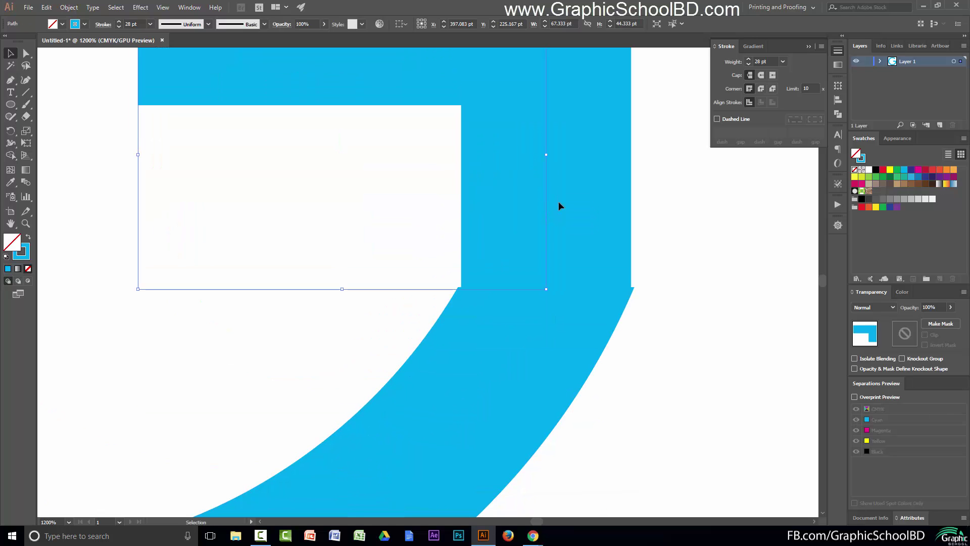
Step: Expand the fill and stroke of the right-angled bar to convert it into a filled shape
drag(706, 194, 489, 402)
scroll(634, 288, down, 4)
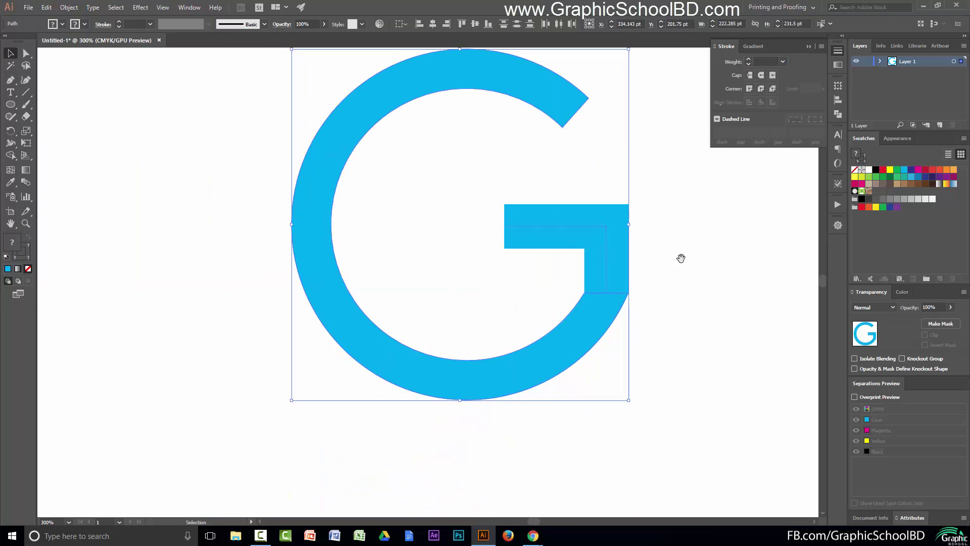
drag(697, 229, 516, 290)
click(69, 7)
click(96, 114)
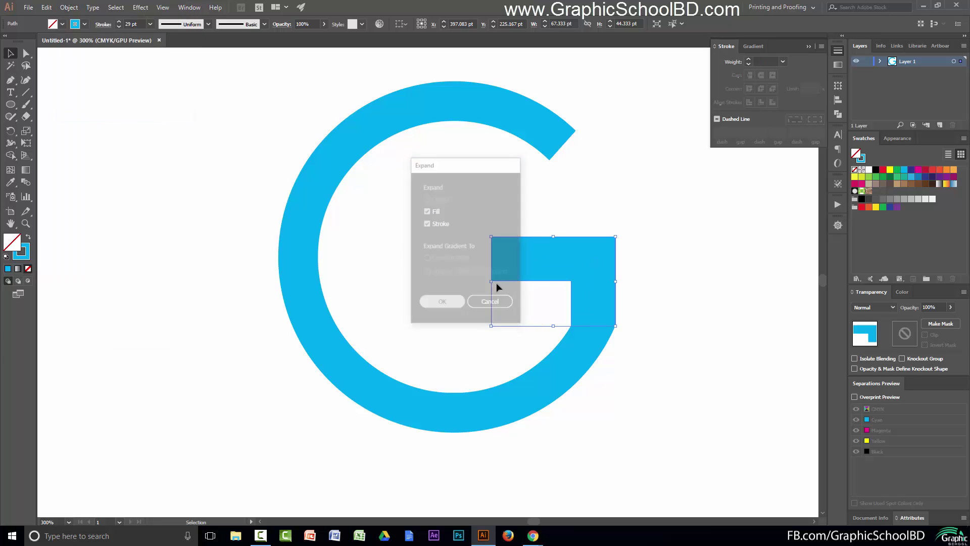
click(464, 302)
Step: Unite the ring and the right-angled bar into a single letter G shape with Pathfinder
drag(641, 210, 552, 444)
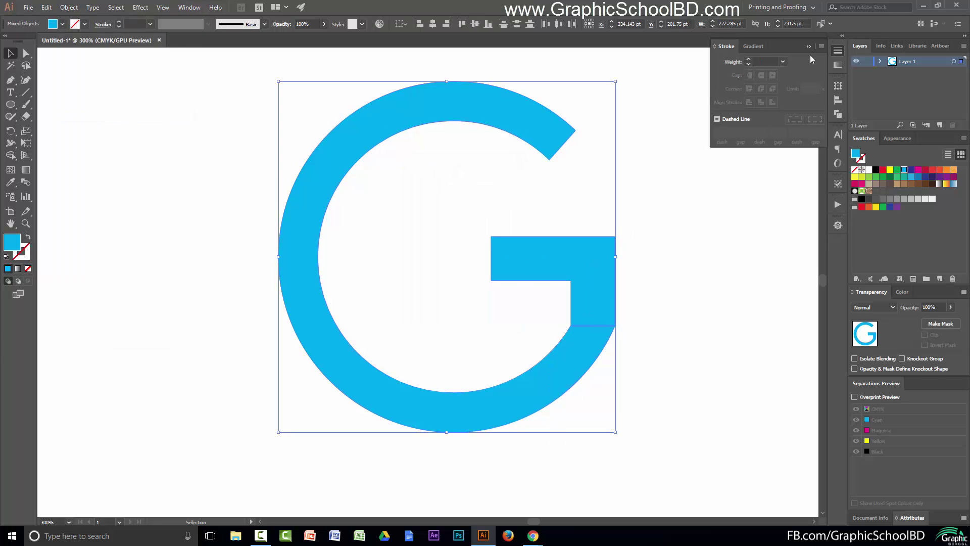
click(838, 115)
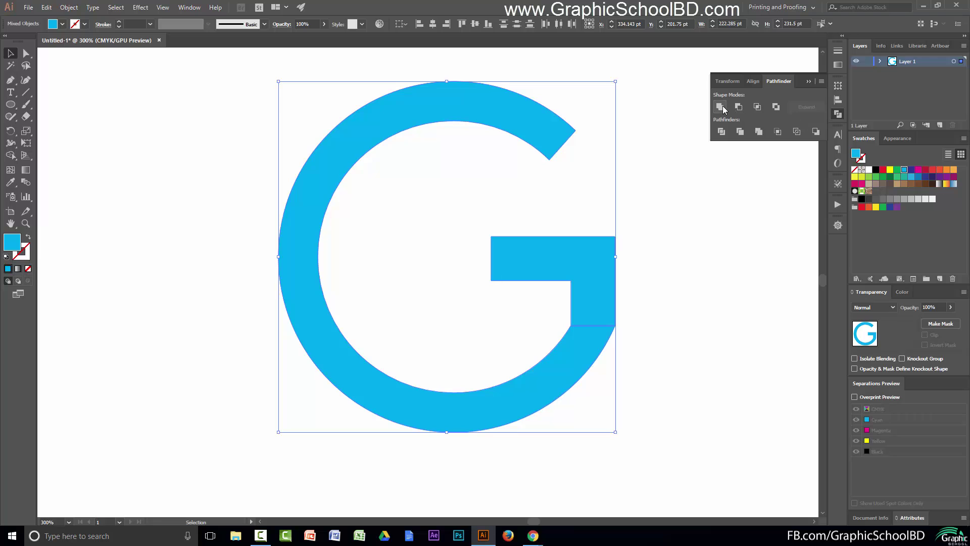
click(723, 108)
click(305, 441)
scroll(466, 320, down, 2)
scroll(582, 279, up, 1)
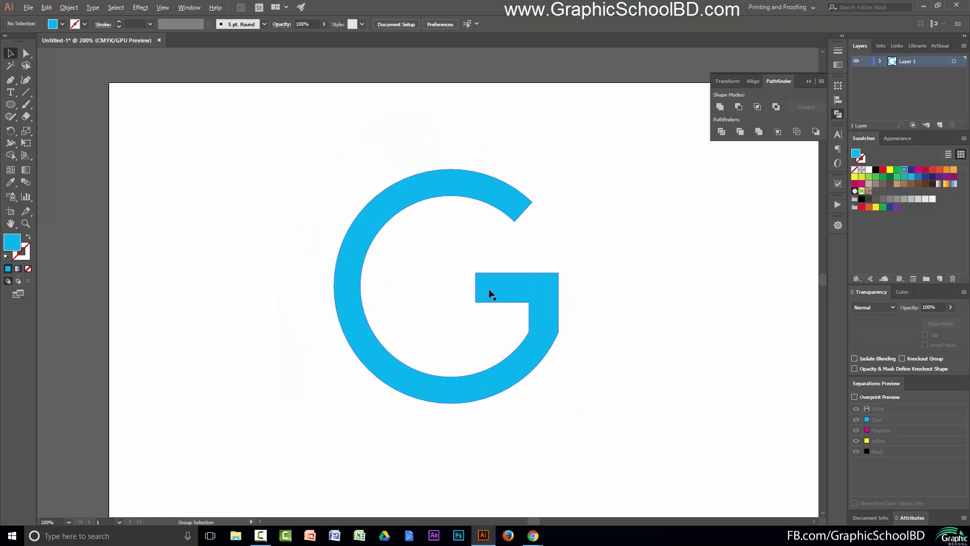
drag(486, 293, 499, 295)
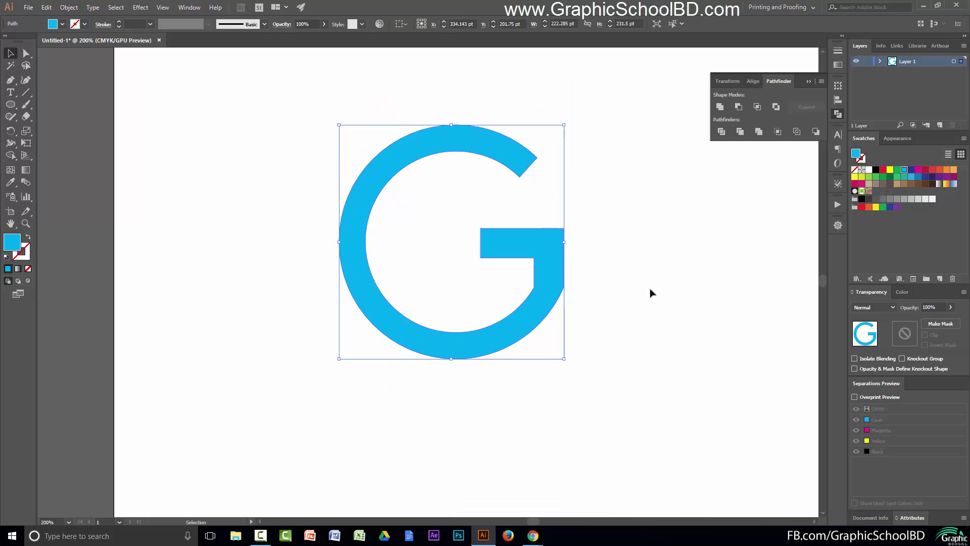
click(336, 332)
drag(336, 332, 253, 242)
click(254, 242)
drag(257, 136, 637, 378)
click(636, 377)
key(ctrl+plus)
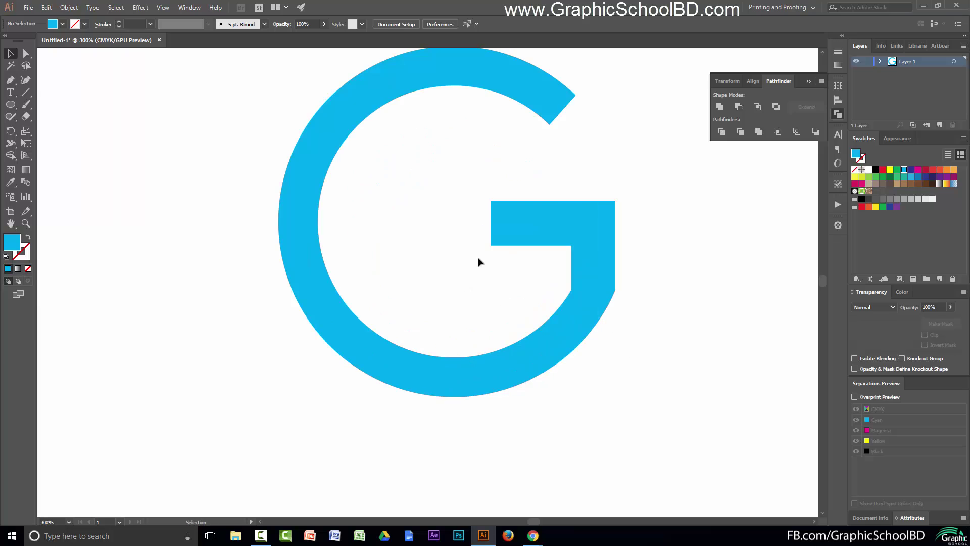
drag(474, 273, 470, 340)
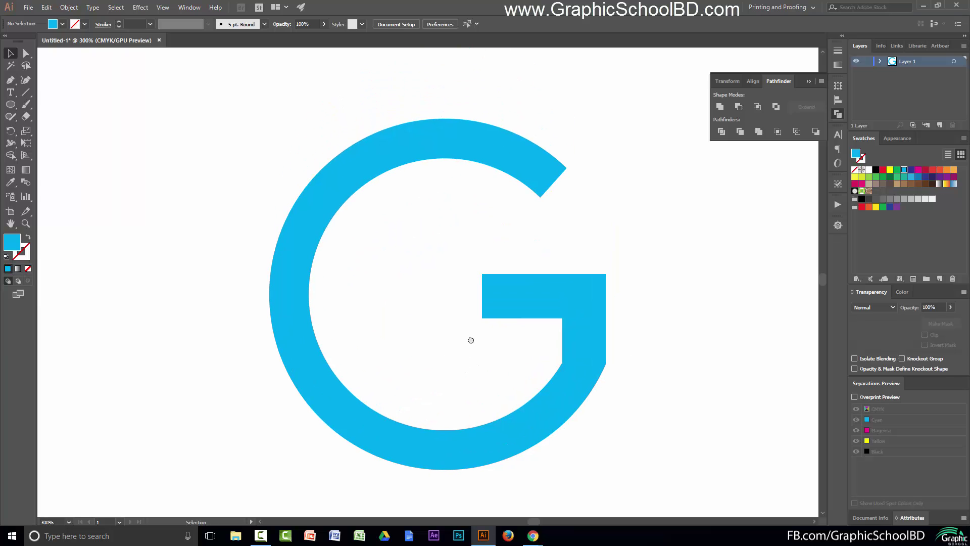
click(483, 303)
click(132, 133)
drag(132, 132, 106, 76)
Step: Draw a curved path with the Pen tool across the upper-left part of the G's ring, ending just outside its edges
click(11, 80)
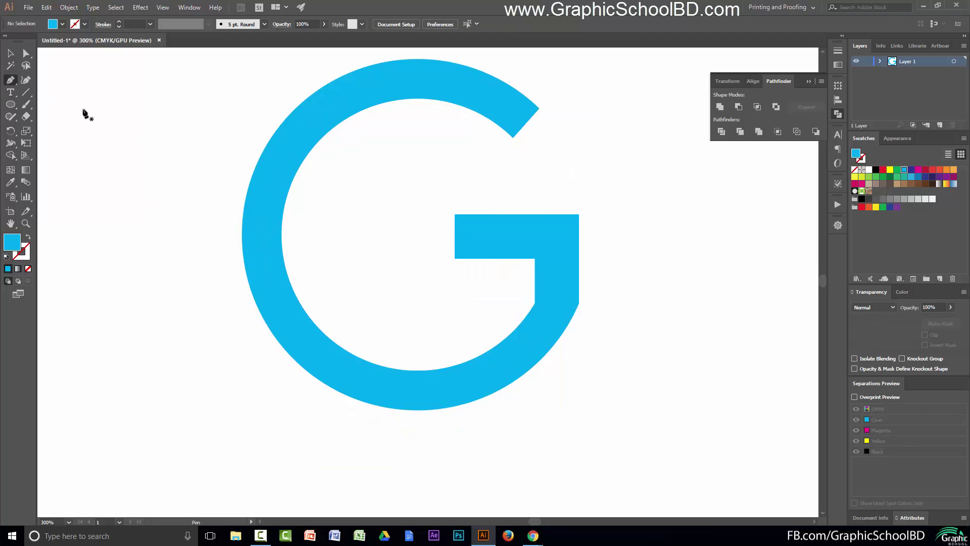
drag(306, 243, 393, 216)
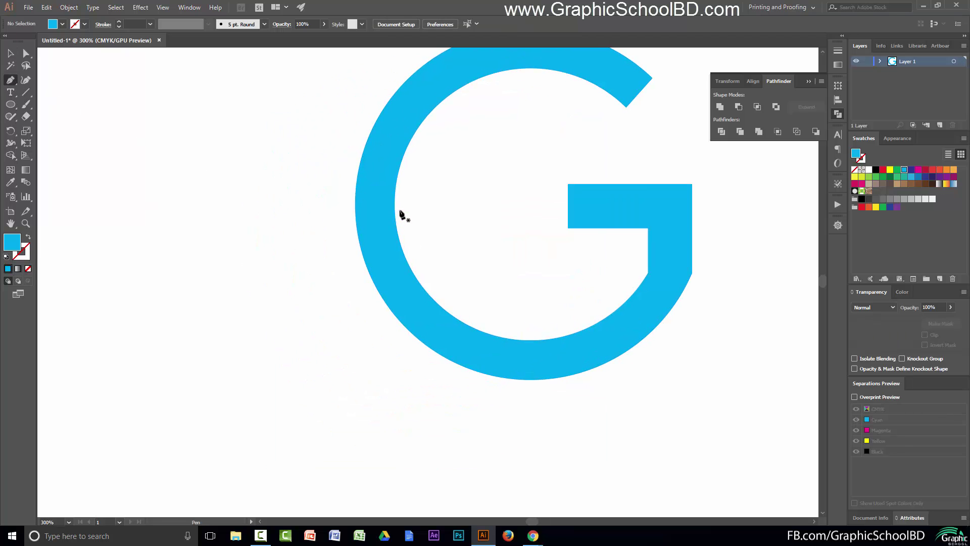
drag(447, 174, 400, 264)
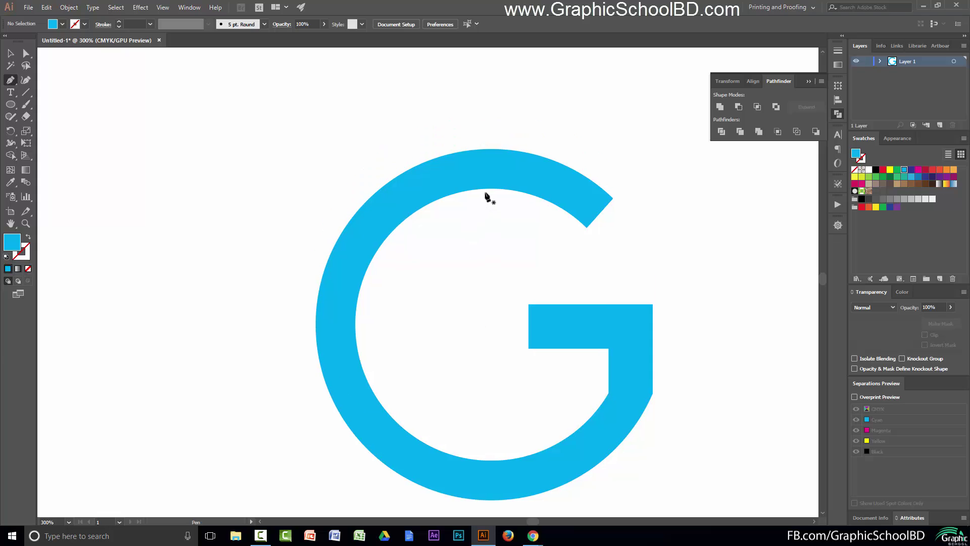
click(484, 193)
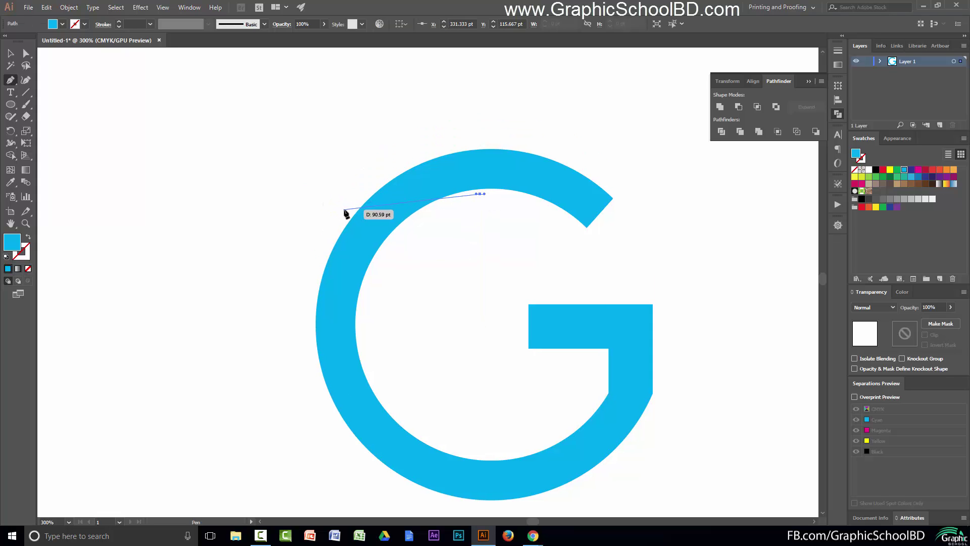
drag(347, 210, 288, 234)
key(v)
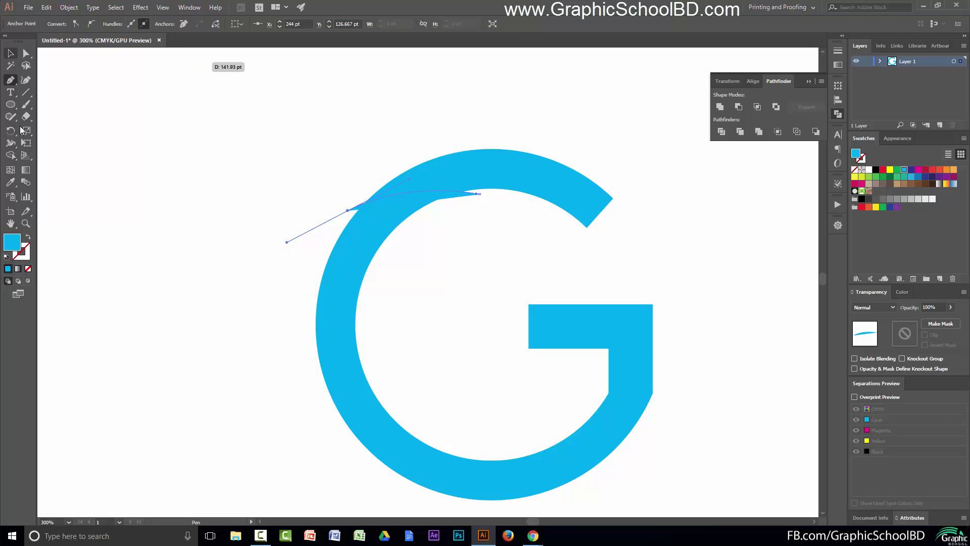
Step: Give the curved path a red stroke
click(28, 238)
drag(302, 135, 485, 243)
click(337, 204)
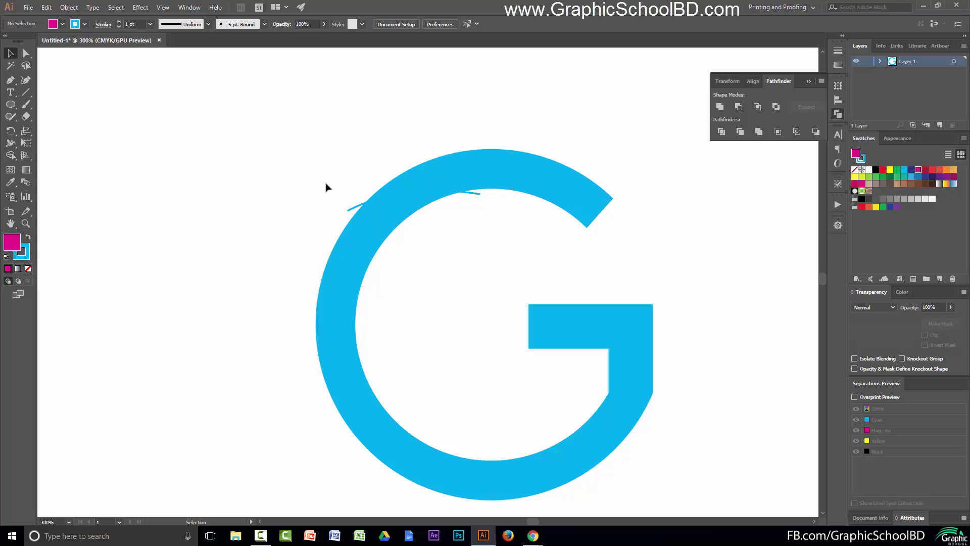
drag(354, 214, 355, 215)
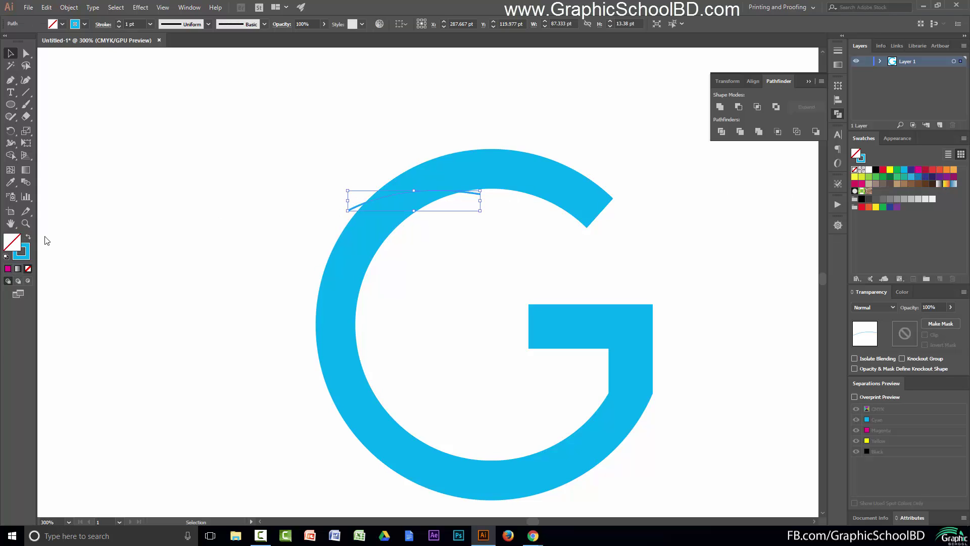
click(883, 170)
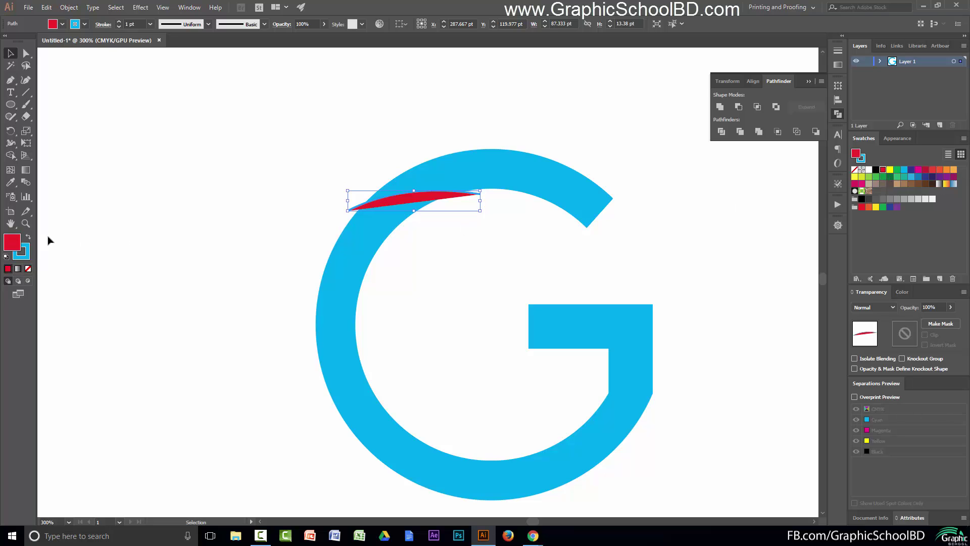
click(29, 237)
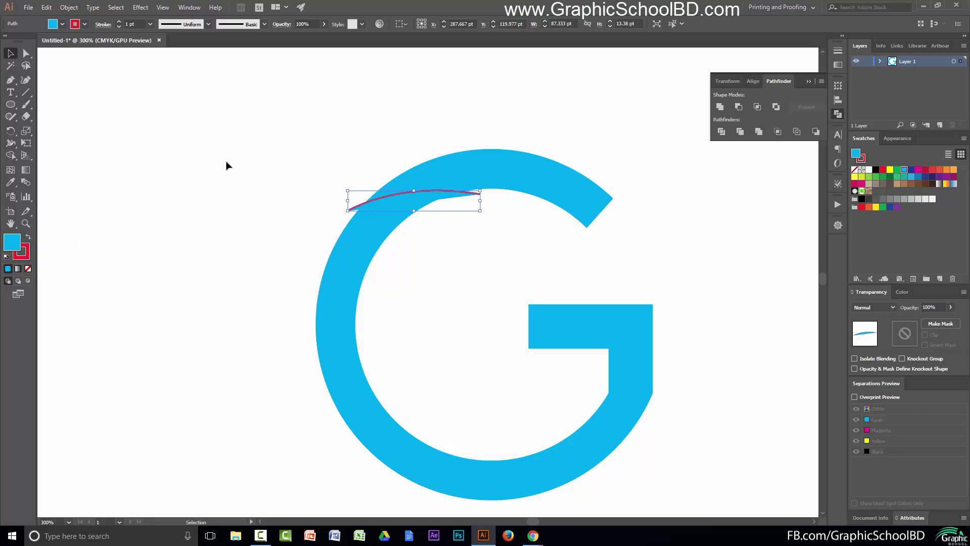
Step: Remove the fill from the curved path so that only its stroke remains
click(288, 137)
alt+scroll(407, 199, up, 1)
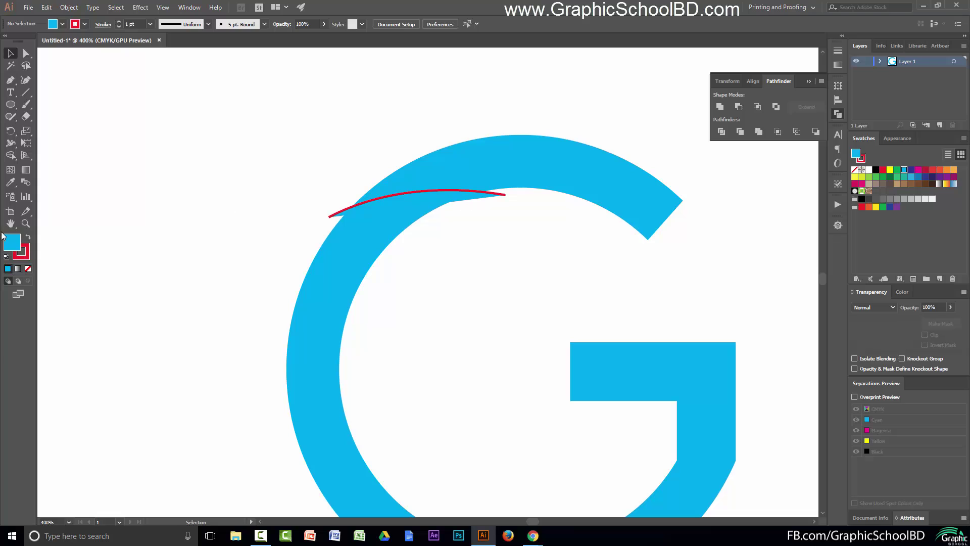
click(29, 270)
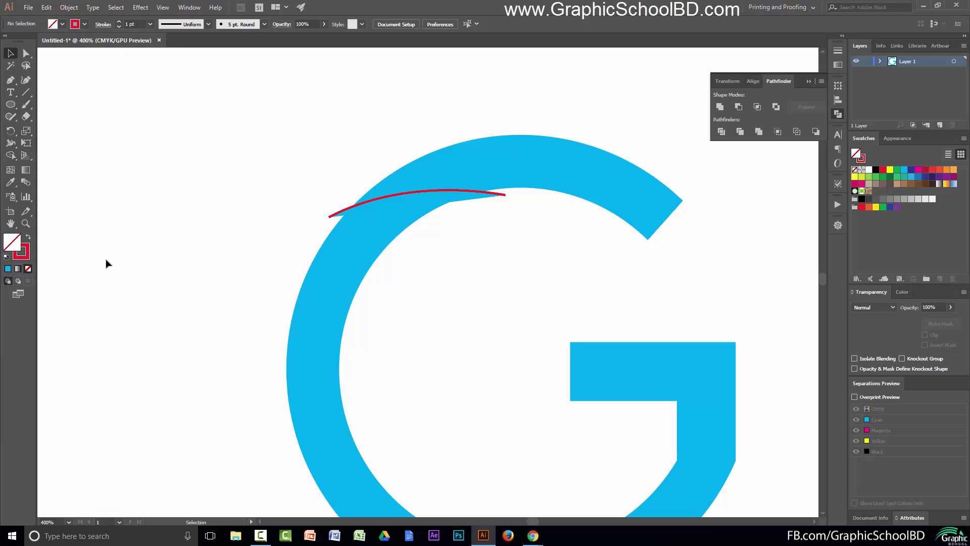
click(345, 215)
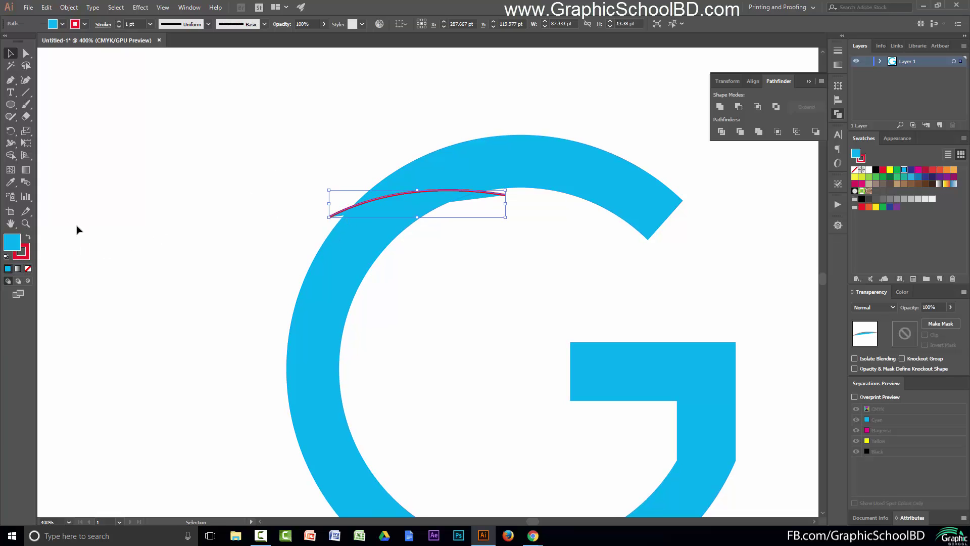
click(28, 269)
click(209, 193)
Step: Divide the G shape along the upper-left curved path with Pathfinder
click(547, 314)
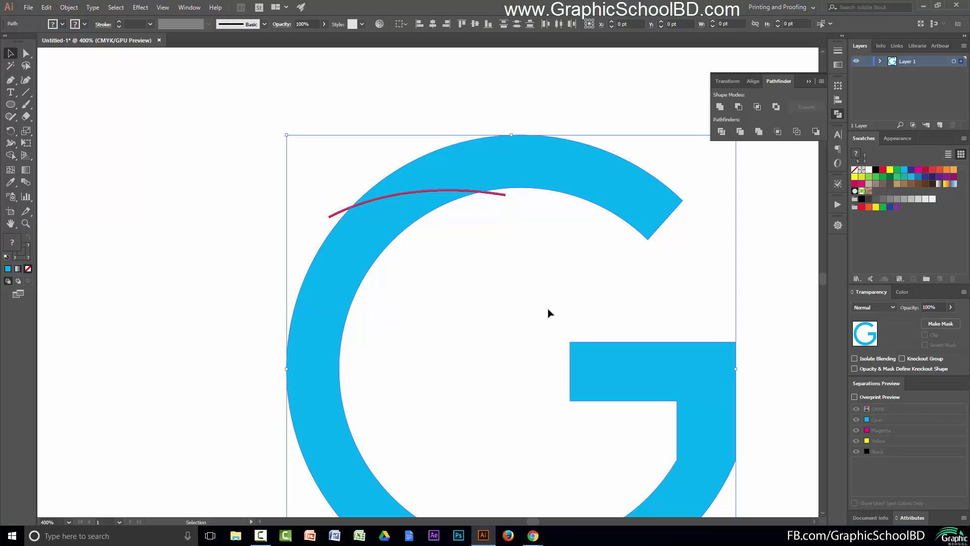
click(188, 149)
drag(188, 149, 447, 266)
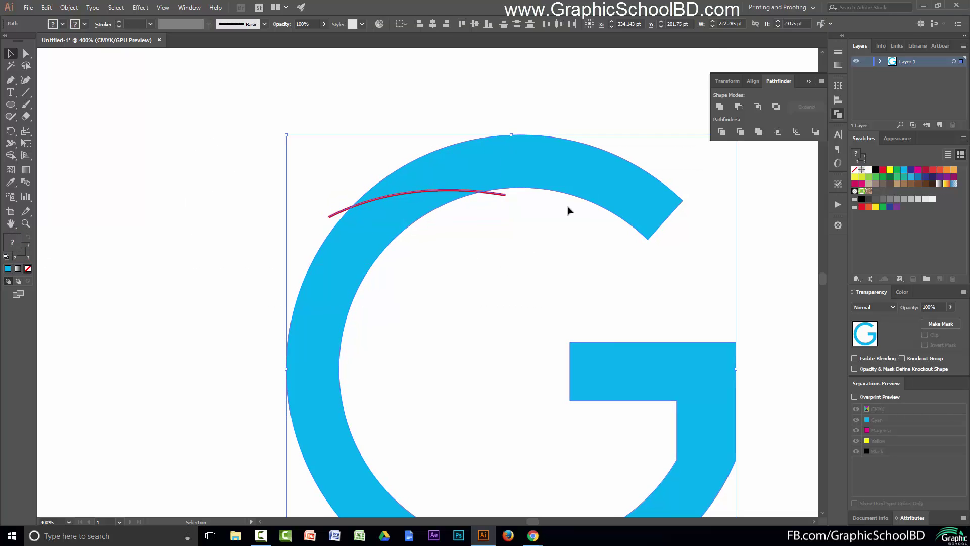
click(722, 132)
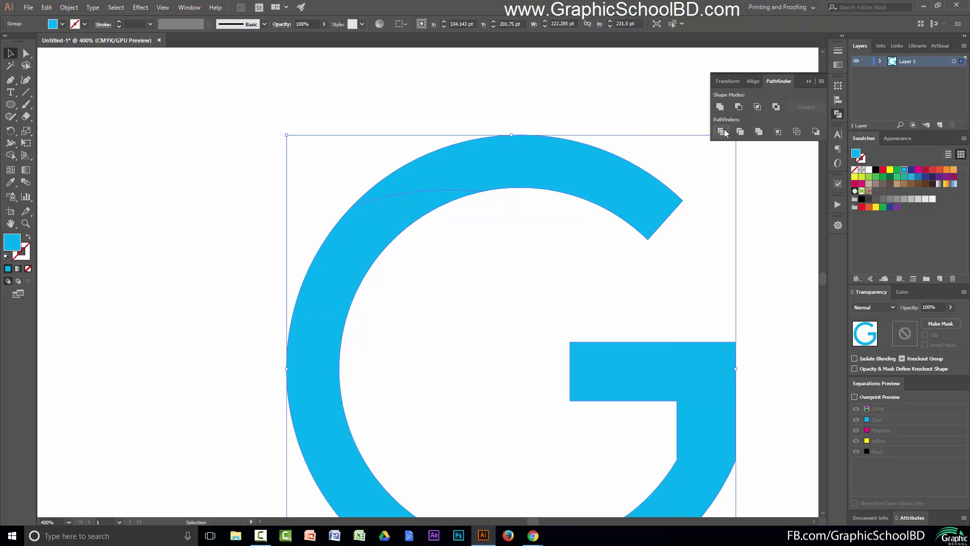
Step: Ungroup the divided letter G and check its separate pieces
scroll(484, 159, down, 2)
right_click(489, 162)
click(520, 232)
click(659, 213)
click(564, 180)
click(407, 216)
click(346, 167)
click(457, 168)
click(400, 226)
click(383, 214)
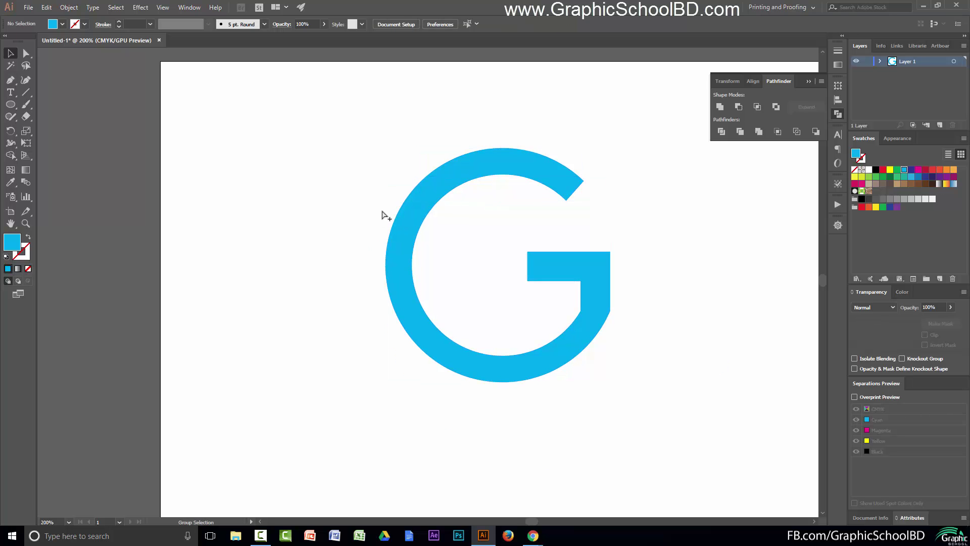
Step: Draw a curved path across the lower-left part of the ring and give it a blue stroke with no fill
scroll(384, 214, up, 1)
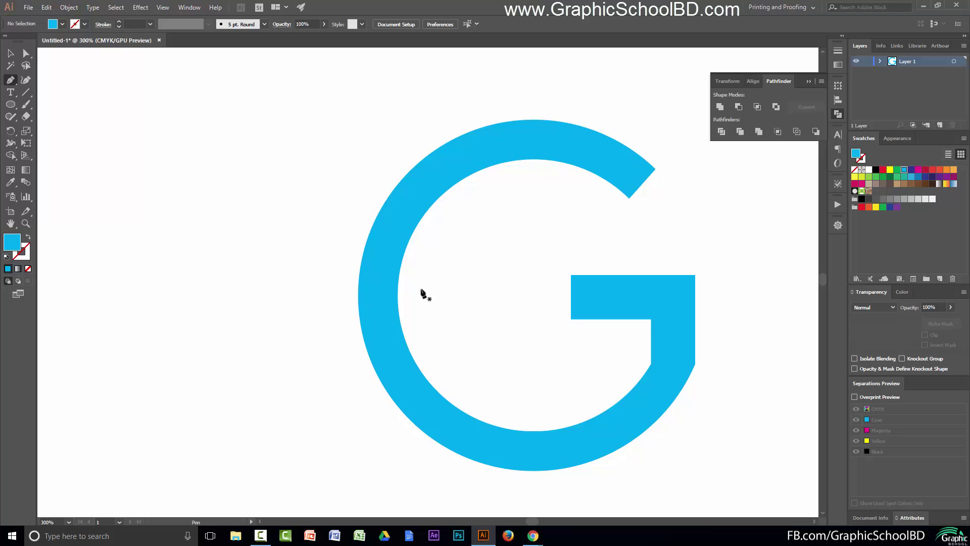
click(407, 294)
click(395, 414)
drag(413, 472, 420, 478)
scroll(496, 409, down, 4)
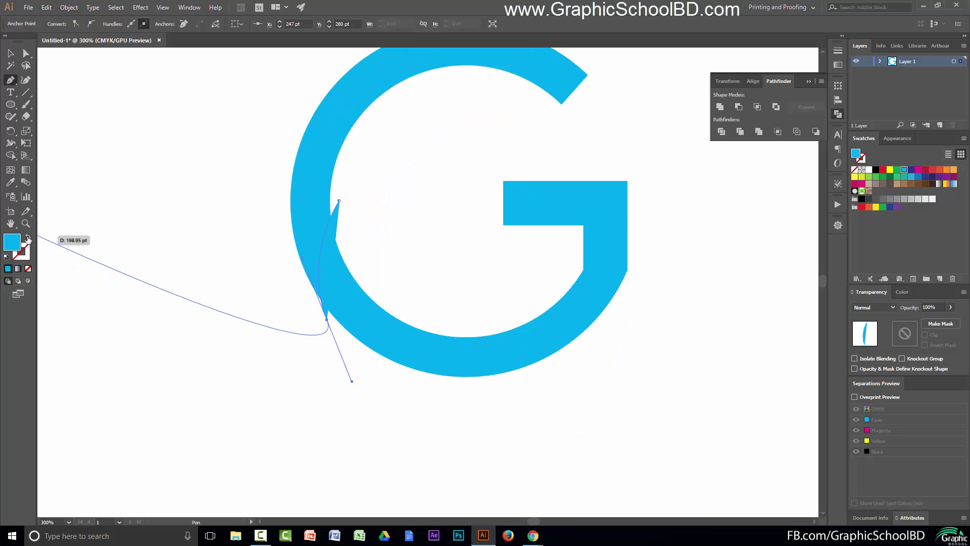
click(27, 238)
click(10, 54)
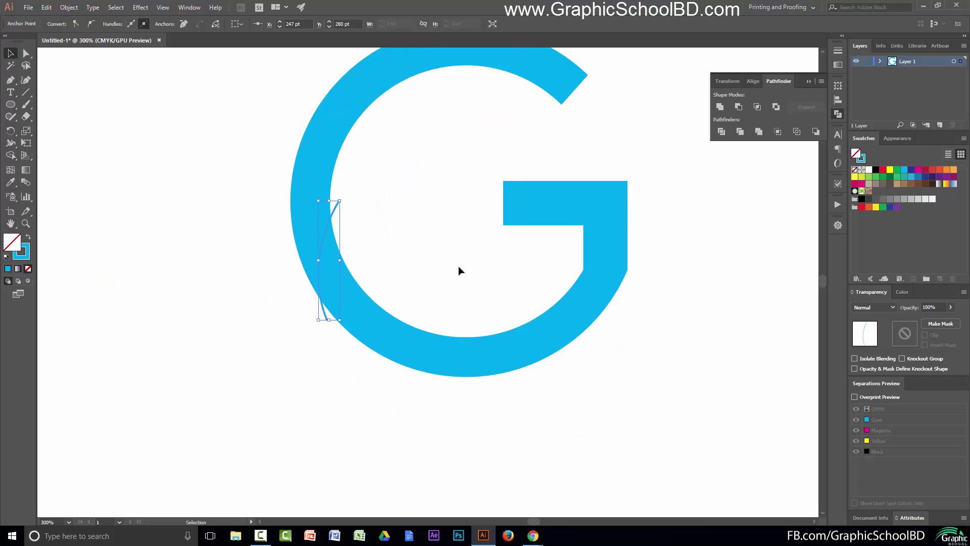
Step: Draw a curved path with no fill across the ring's lower-right part, extending past both of its edges
click(10, 80)
click(327, 320)
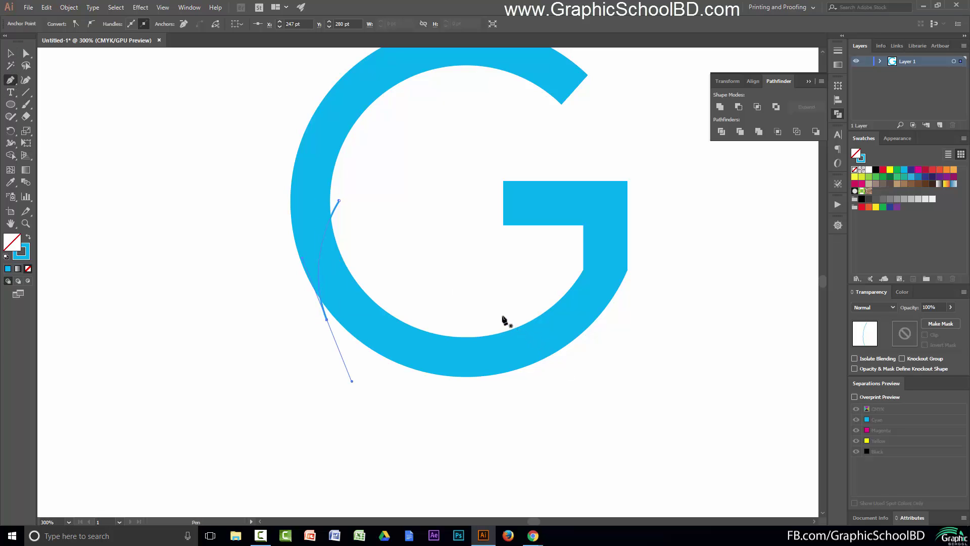
click(501, 320)
drag(613, 320, 667, 284)
key(v)
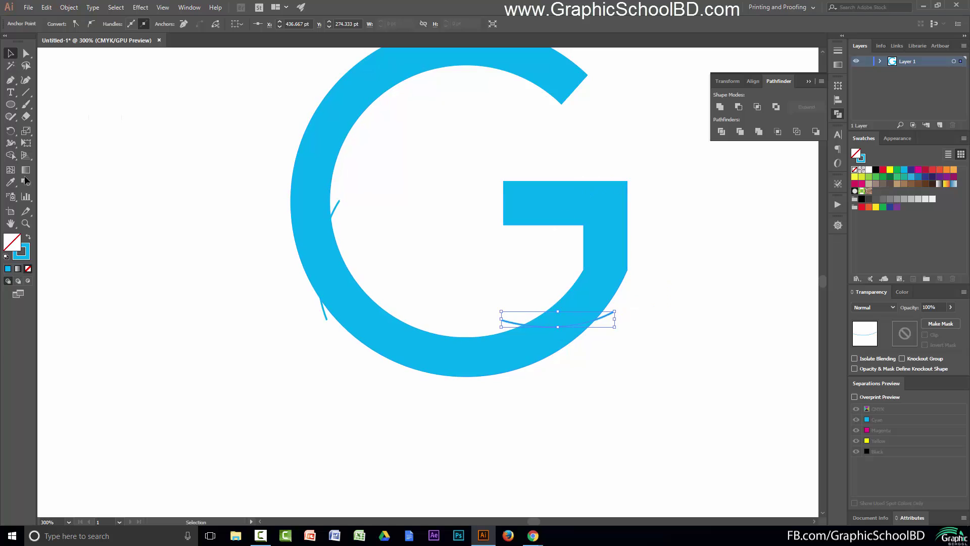
Step: Draw a curved path diagonally across the corner of the G's bar, from the inner corner past the outer one
click(10, 80)
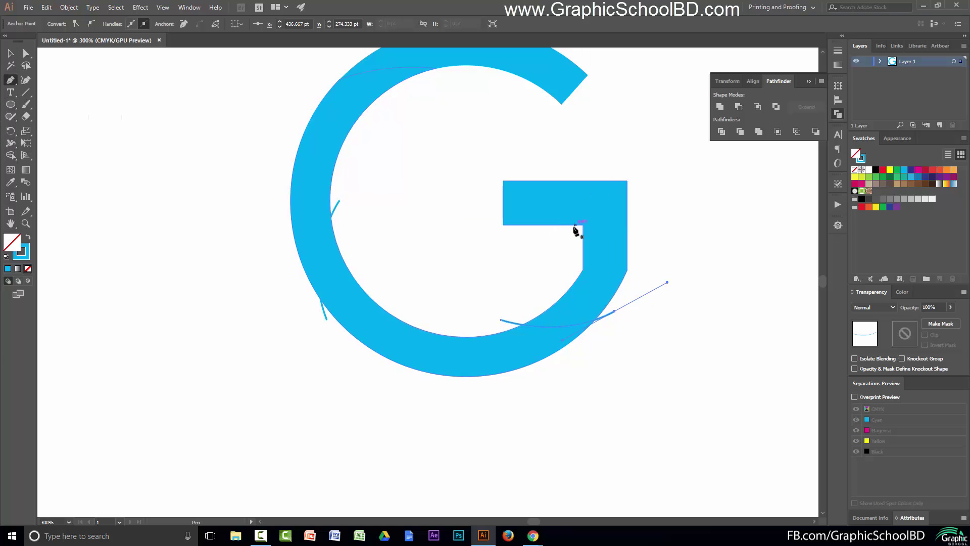
drag(590, 218, 635, 168)
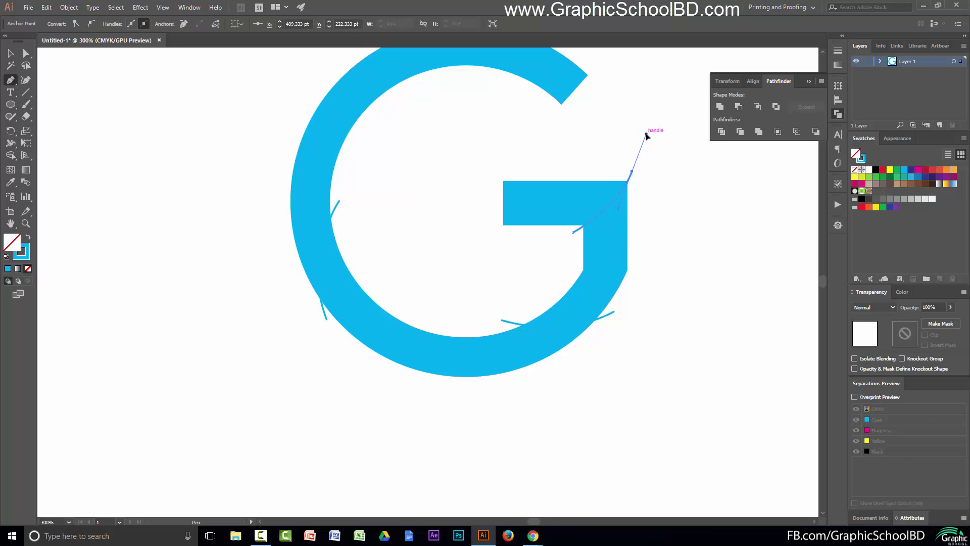
key(v)
Step: Divide the G along the three new curved paths with Pathfinder and ungroup the resulting pieces
scroll(399, 183, up, 1)
drag(204, 92, 685, 426)
click(723, 132)
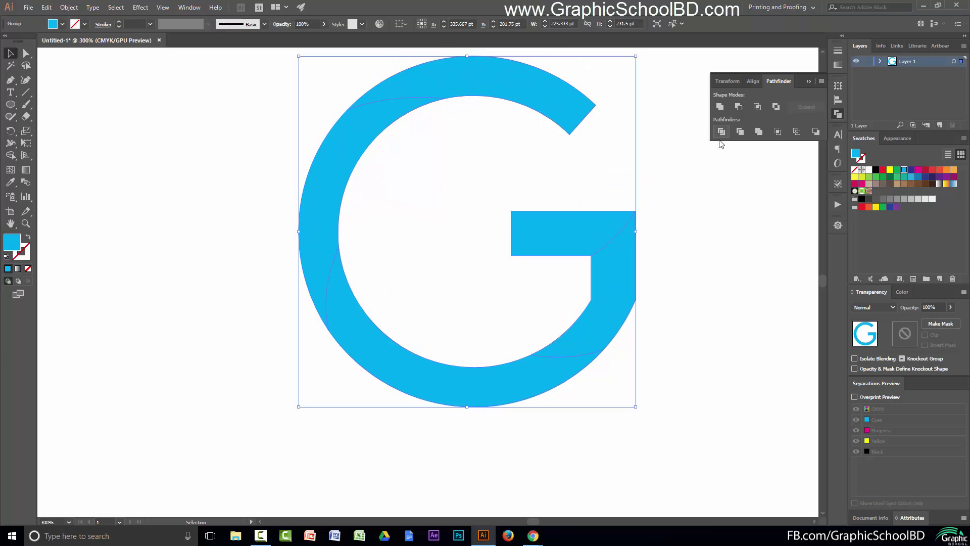
right_click(601, 253)
click(637, 325)
click(597, 232)
click(525, 167)
click(443, 94)
click(426, 191)
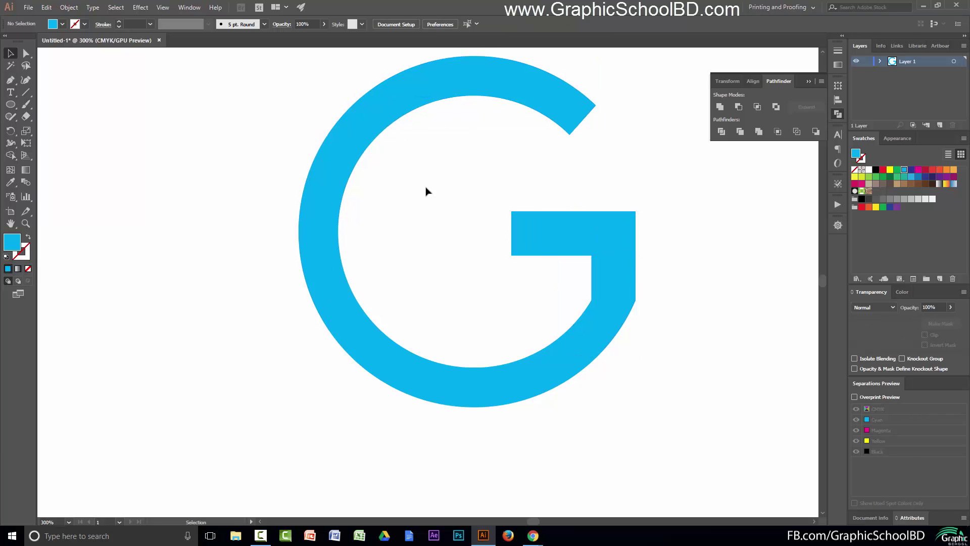
Step: Draw a circle 84 pt in diameter in the empty area to the right of the letter G
scroll(526, 262, down, 3)
drag(502, 236, 325, 189)
click(661, 238)
scroll(657, 238, up, 1)
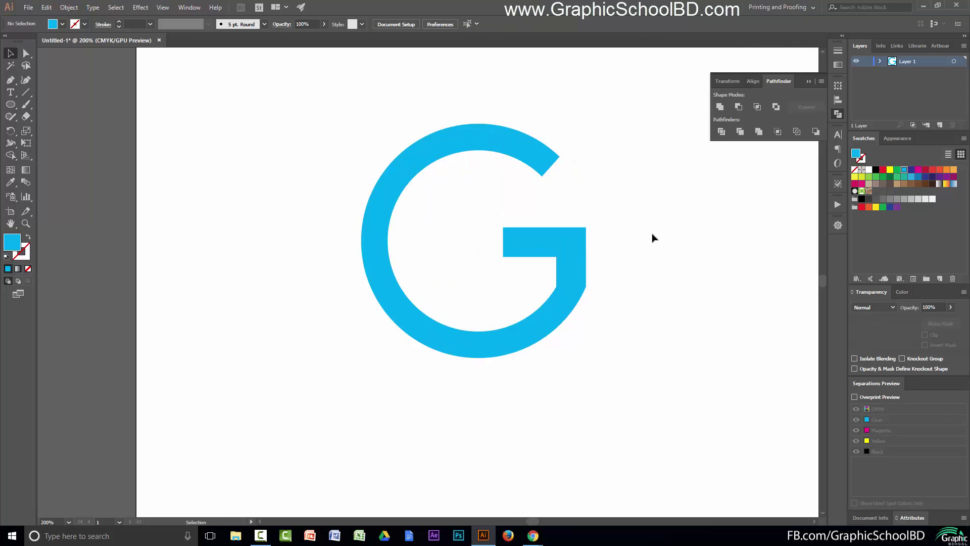
drag(655, 232, 568, 216)
click(11, 106)
mouse_move(581, 266)
mouse_down()
mouse_move(715, 354)
mouse_move(650, 263)
mouse_move(736, 336)
mouse_move(698, 297)
mouse_up()
key(v)
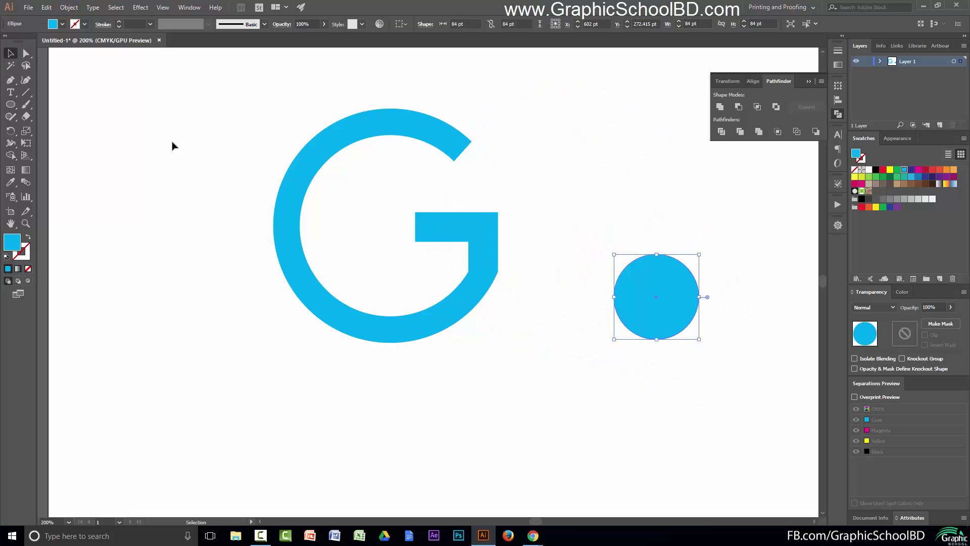
drag(650, 277, 639, 283)
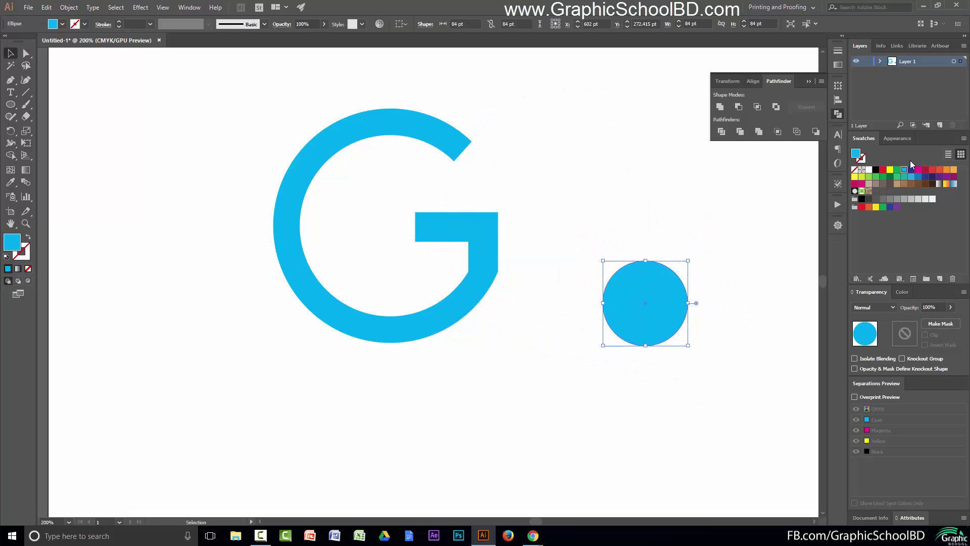
Step: Fill the circle with black and apply a Gaussian Blur with a radius of 25.8 pixels
click(877, 170)
click(141, 7)
mouse_move(161, 176)
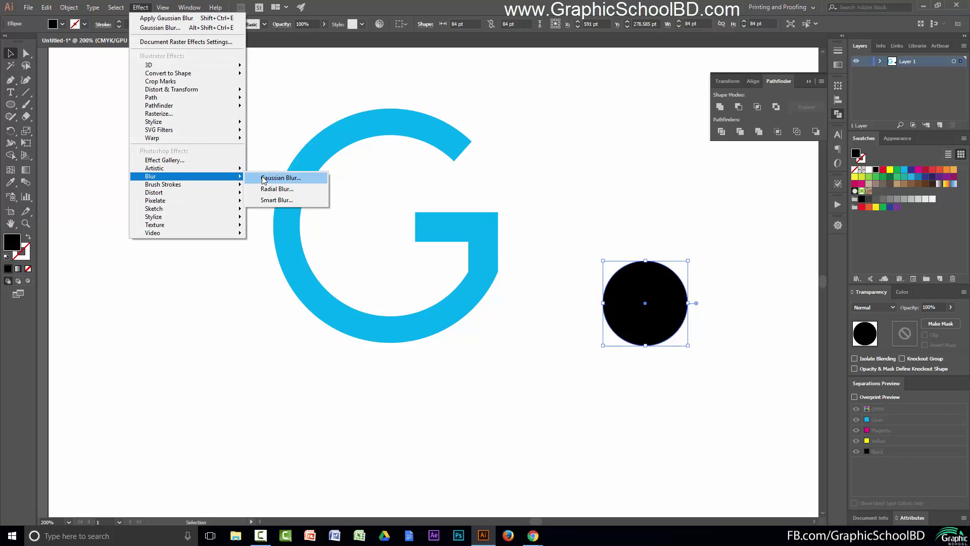
click(276, 179)
drag(645, 256, 446, 326)
click(397, 348)
click(466, 347)
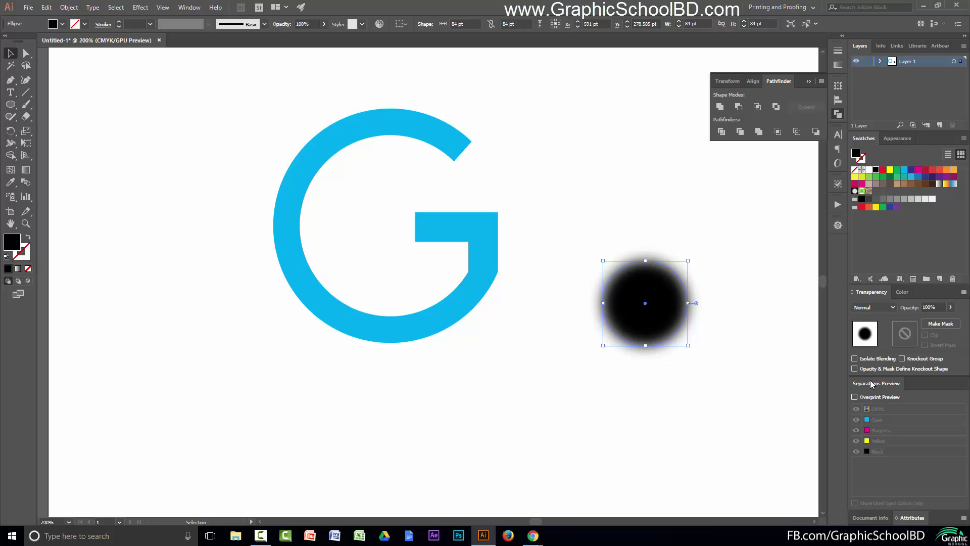
Step: Edit the circle's Gaussian Blur effect, with preview on, to a radius of 23.6 pixels
click(897, 138)
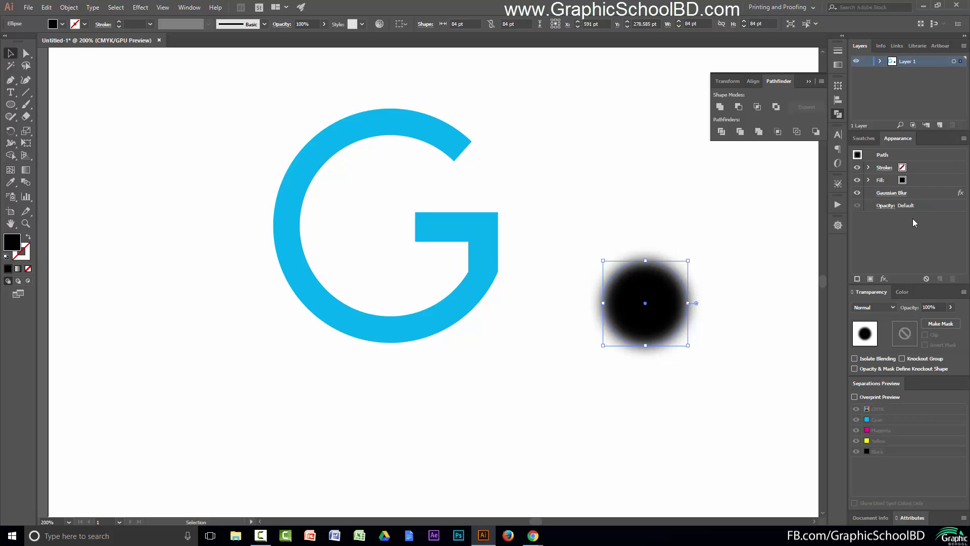
click(897, 194)
drag(495, 297, 511, 305)
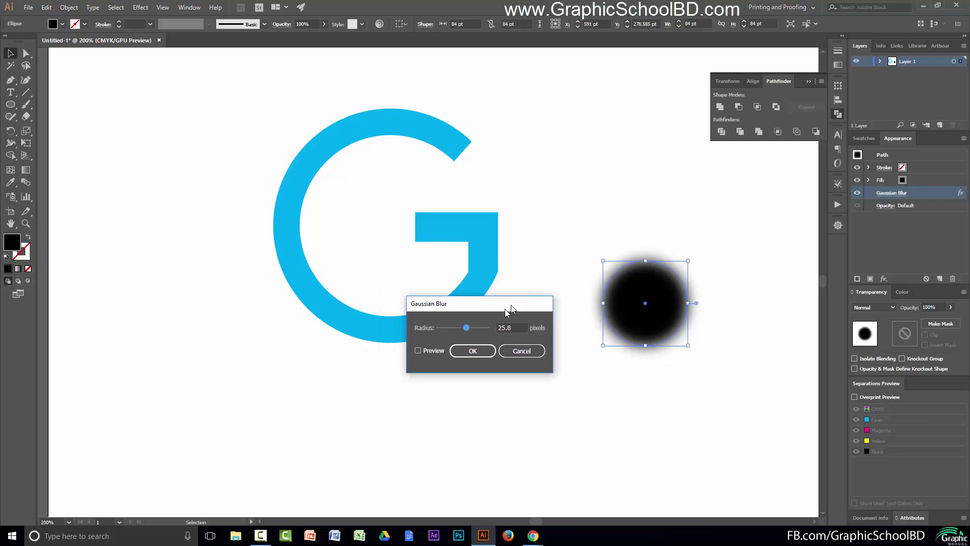
mouse_move(460, 330)
mouse_down()
mouse_move(469, 331)
mouse_move(451, 332)
mouse_move(461, 332)
mouse_up()
click(414, 352)
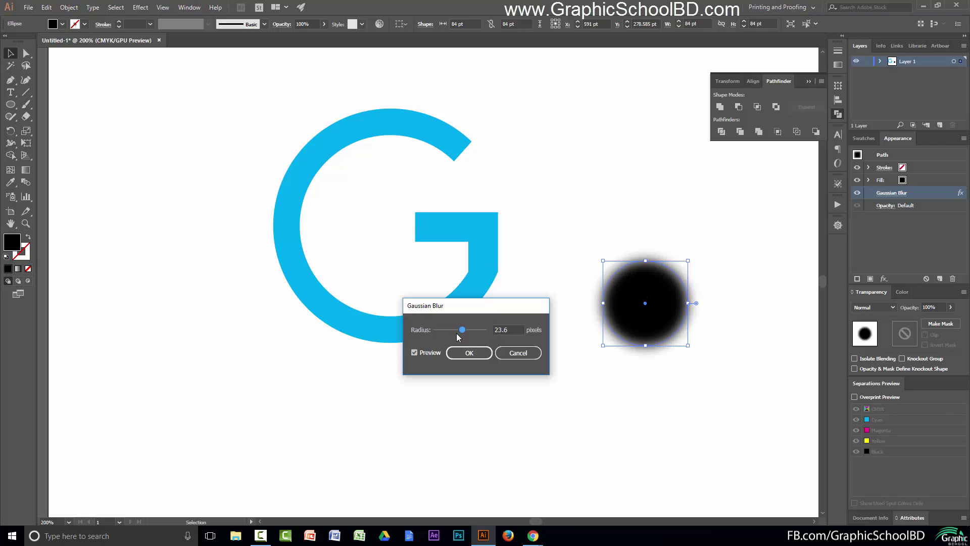
click(468, 353)
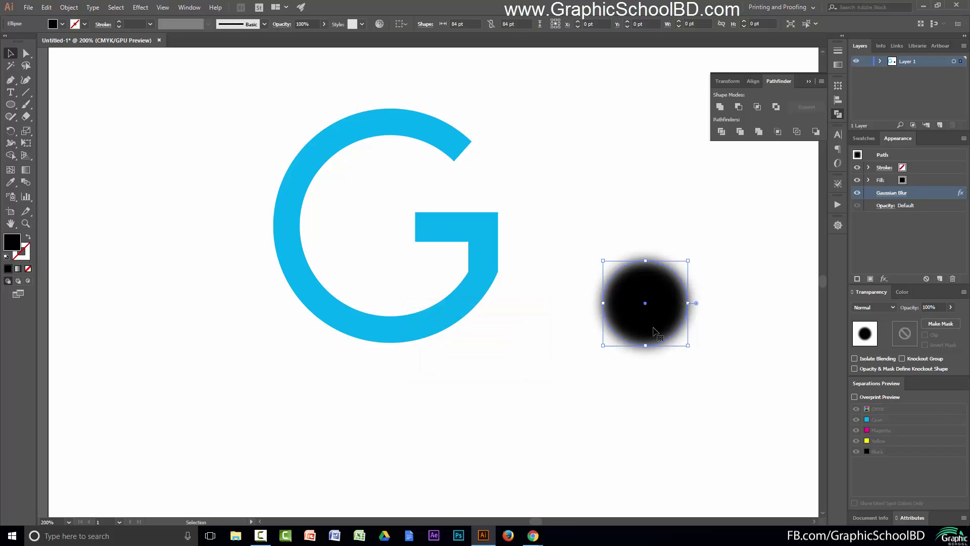
Step: Move the blurred circle onto the letter G so that it covers the upper-left cut
drag(548, 240, 564, 279)
drag(677, 318, 413, 140)
drag(326, 112, 435, 212)
key(ctrl+=)
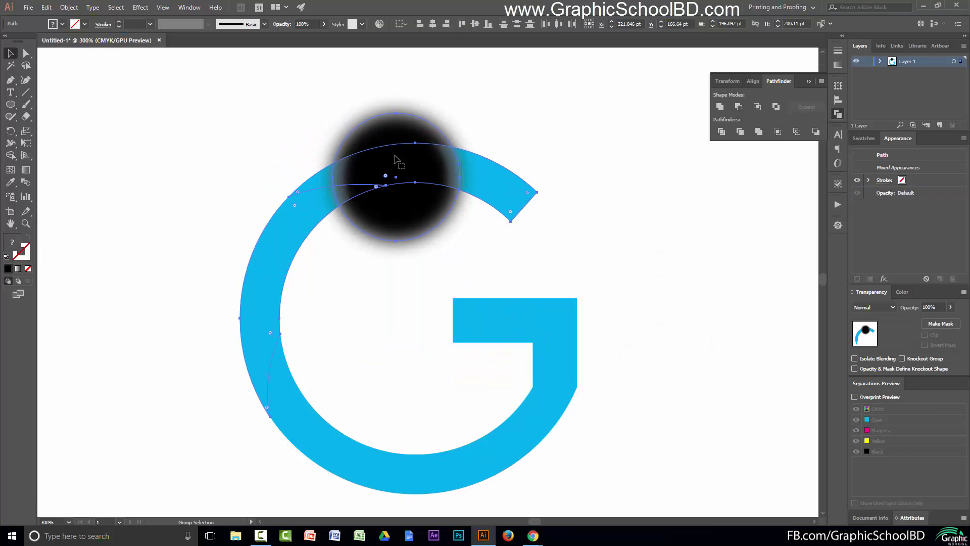
click(425, 84)
drag(417, 124, 370, 139)
click(267, 146)
drag(234, 130, 329, 323)
click(634, 215)
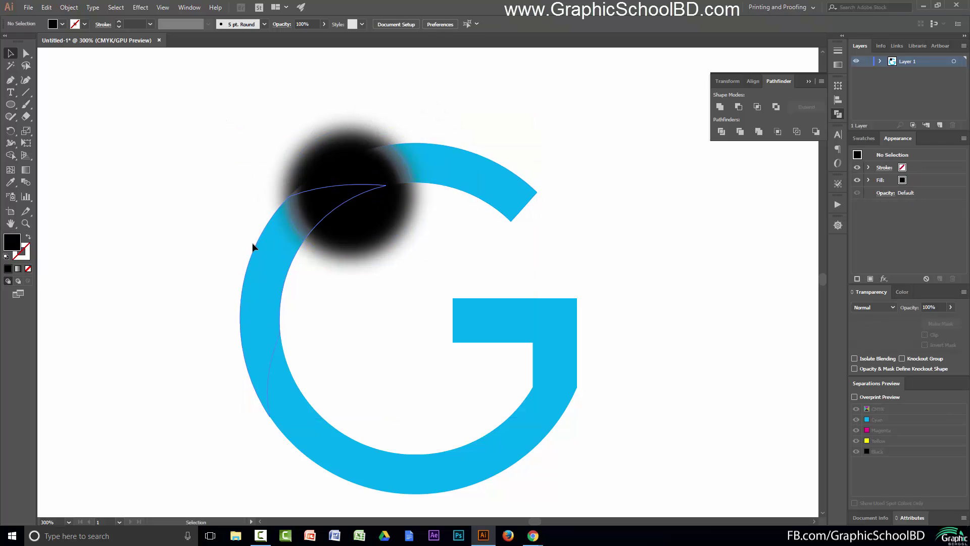
Step: Copy the left curved piece of the G
click(279, 248)
click(256, 296)
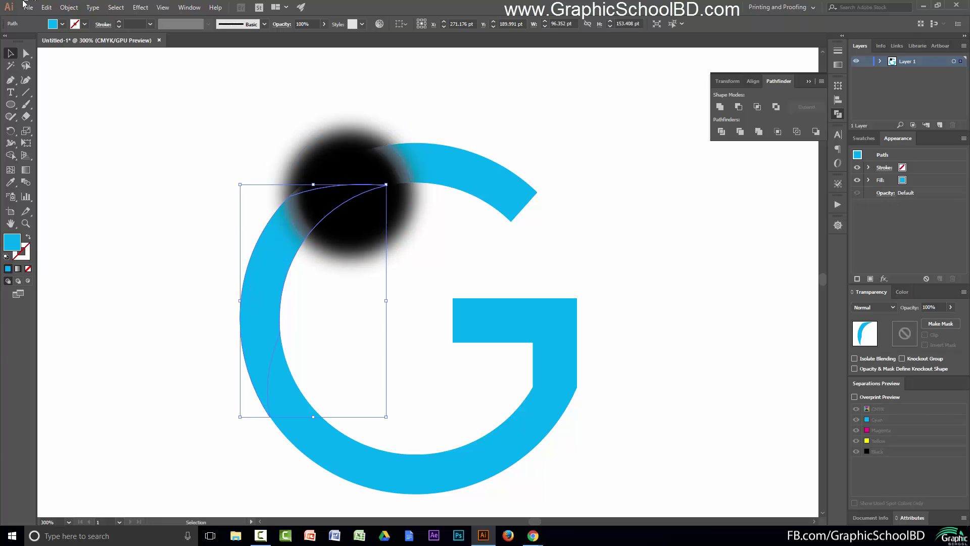
click(46, 7)
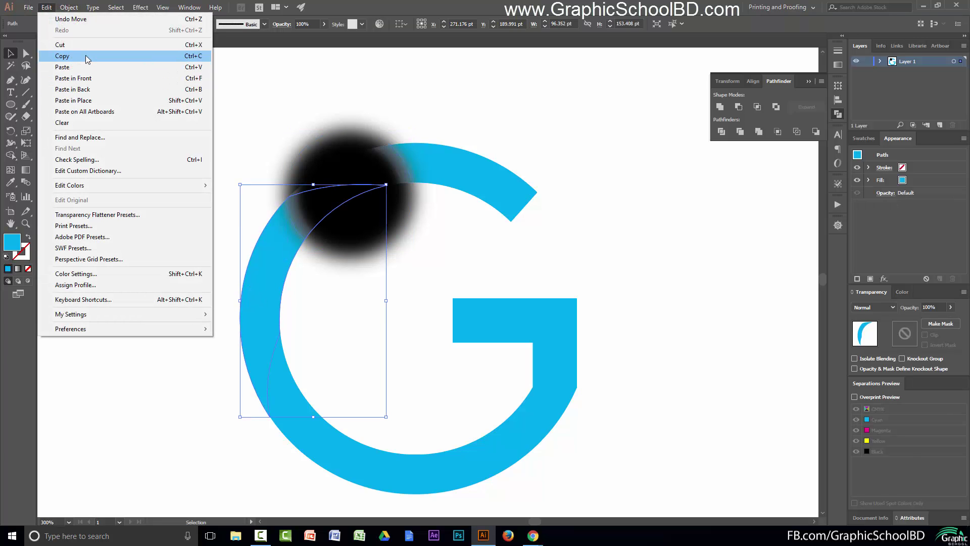
click(85, 56)
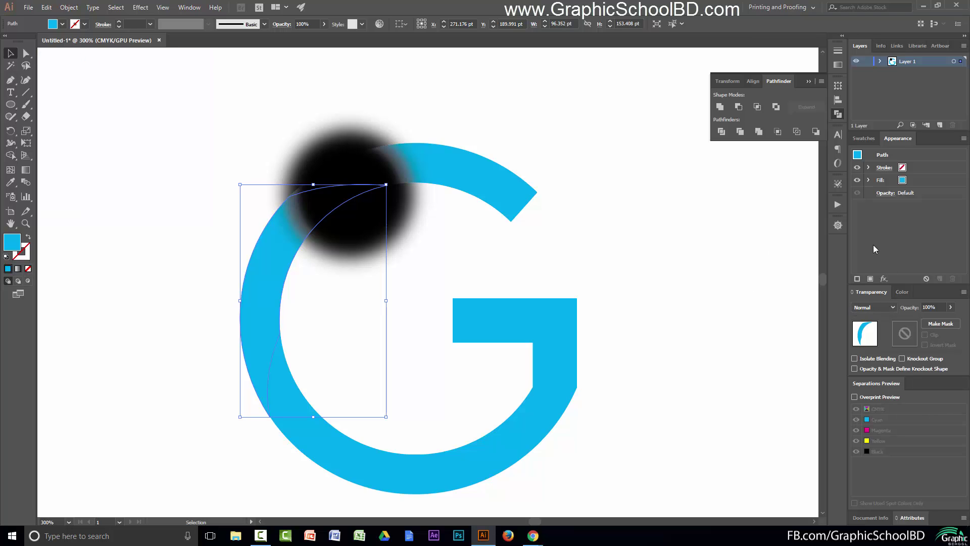
click(664, 260)
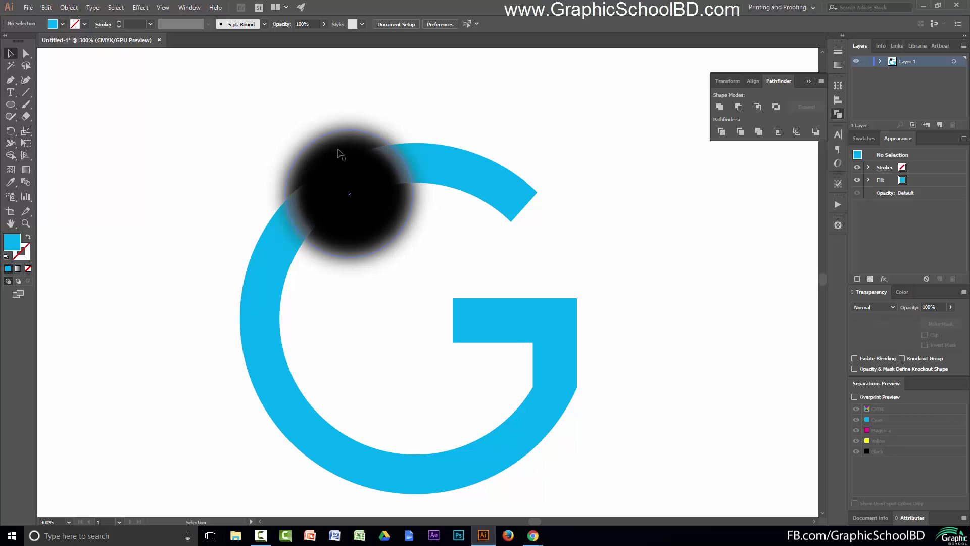
Step: Make an opacity mask for the blurred circle, paste the copied left piece in front inside it, and return to the artwork
click(346, 155)
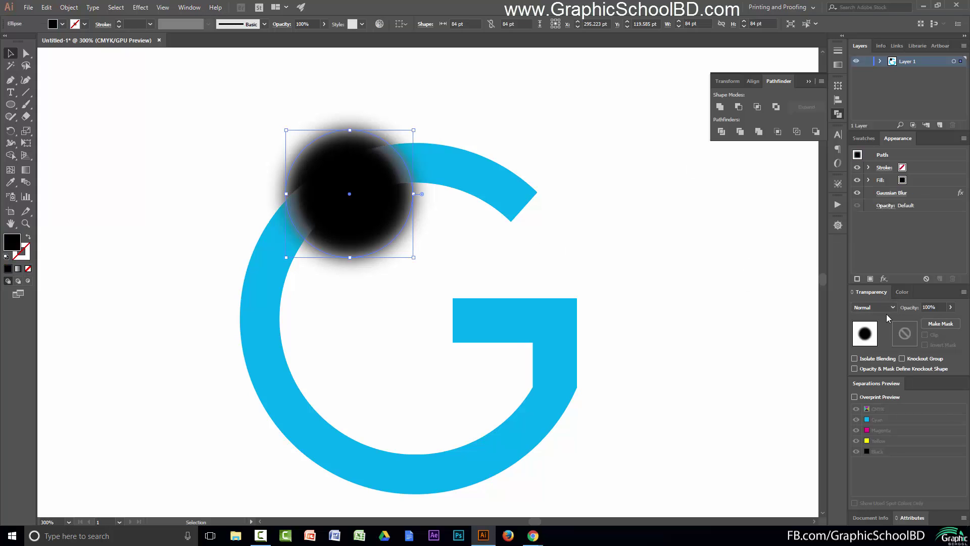
click(184, 6)
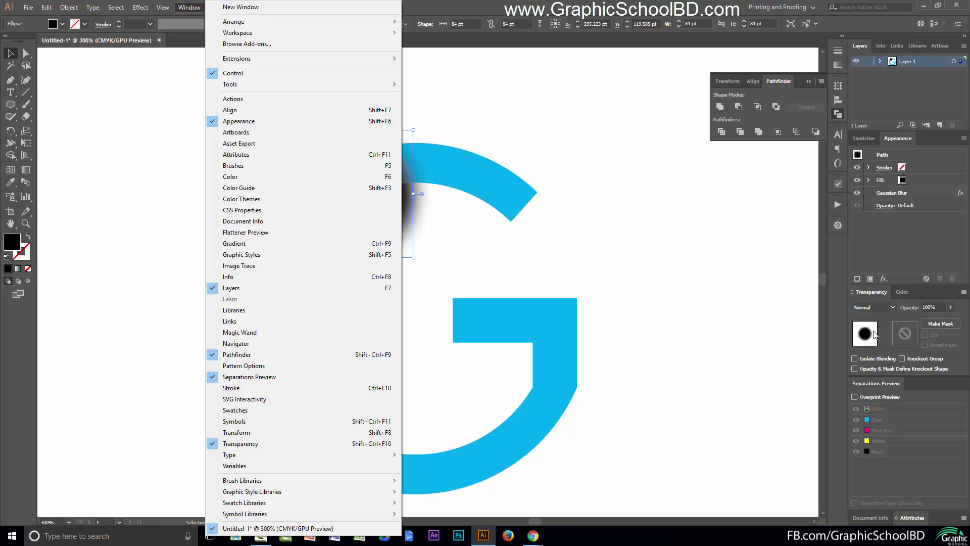
click(935, 323)
click(936, 322)
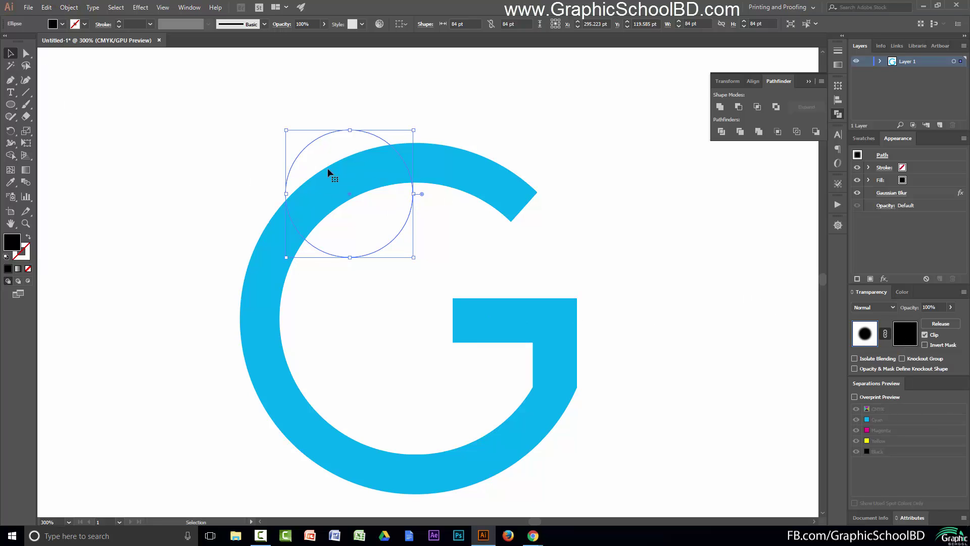
click(903, 346)
click(62, 8)
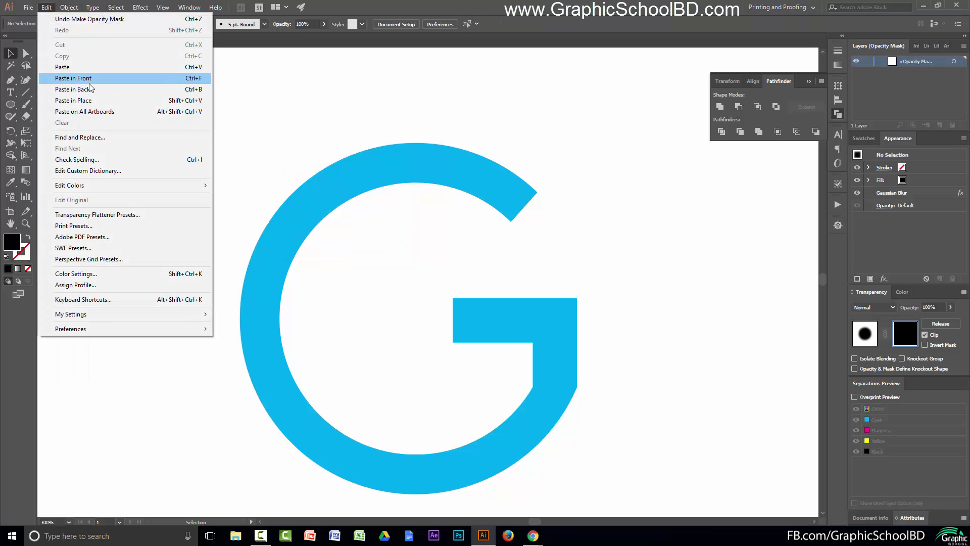
click(119, 85)
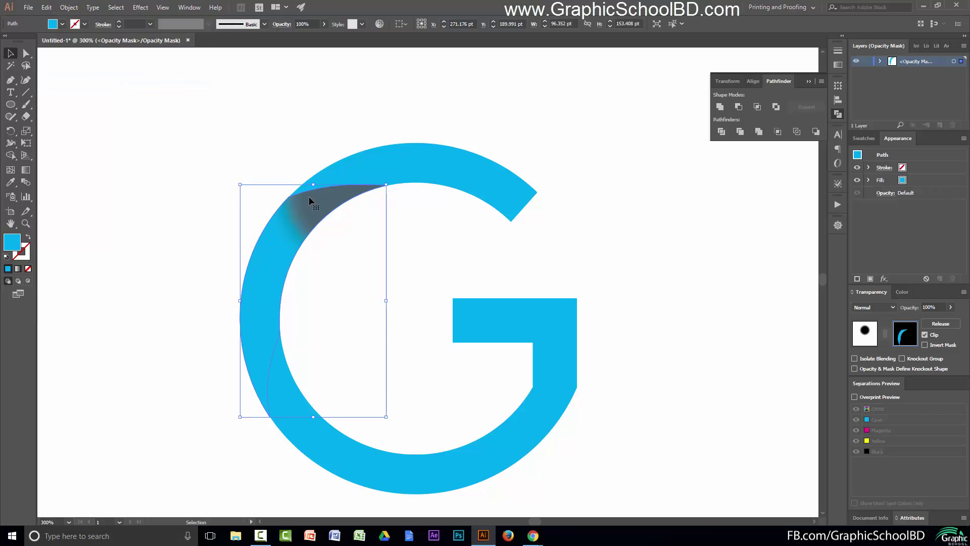
click(866, 337)
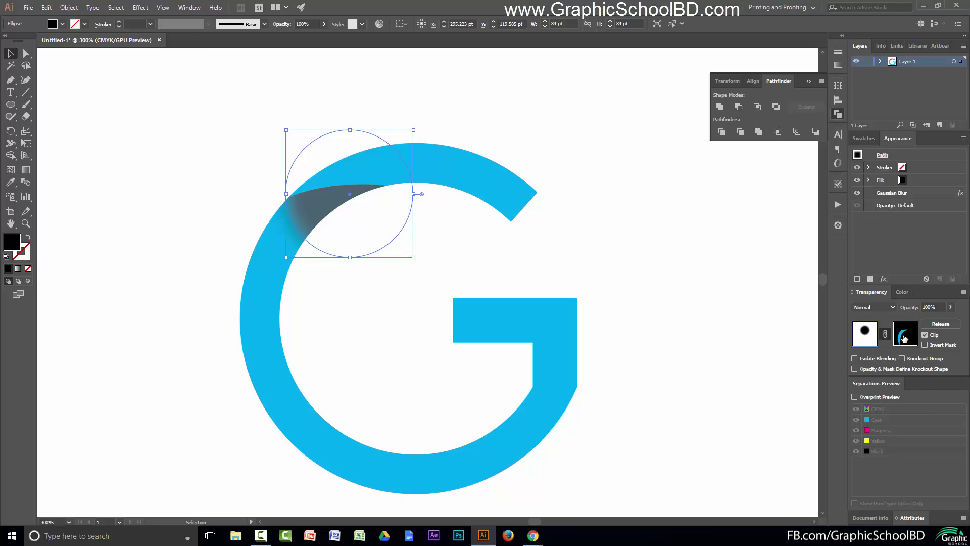
Step: Unlink the circle from its opacity mask and shift it about 21 pt left over the upper part of the left piece
click(886, 334)
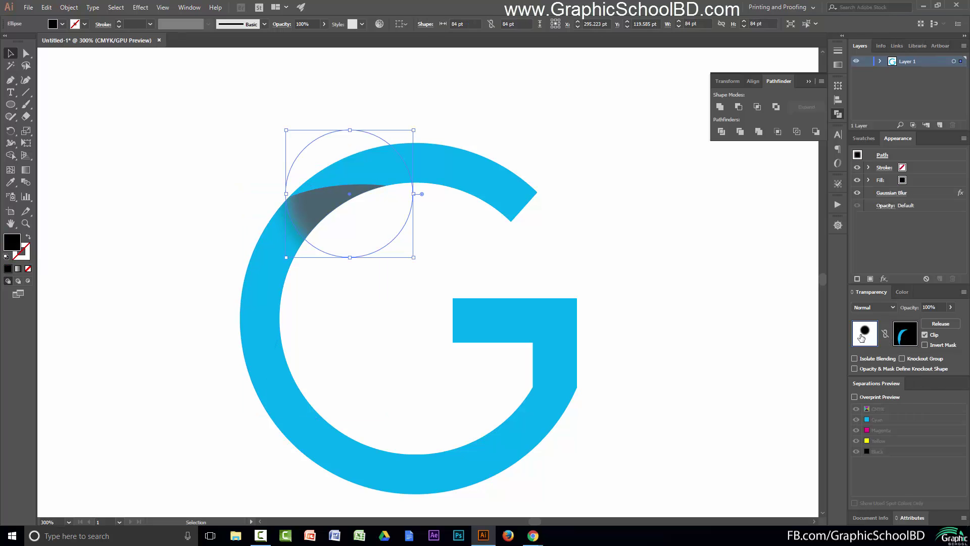
drag(307, 203, 382, 259)
scroll(313, 218, up, 1)
scroll(313, 221, up, 1)
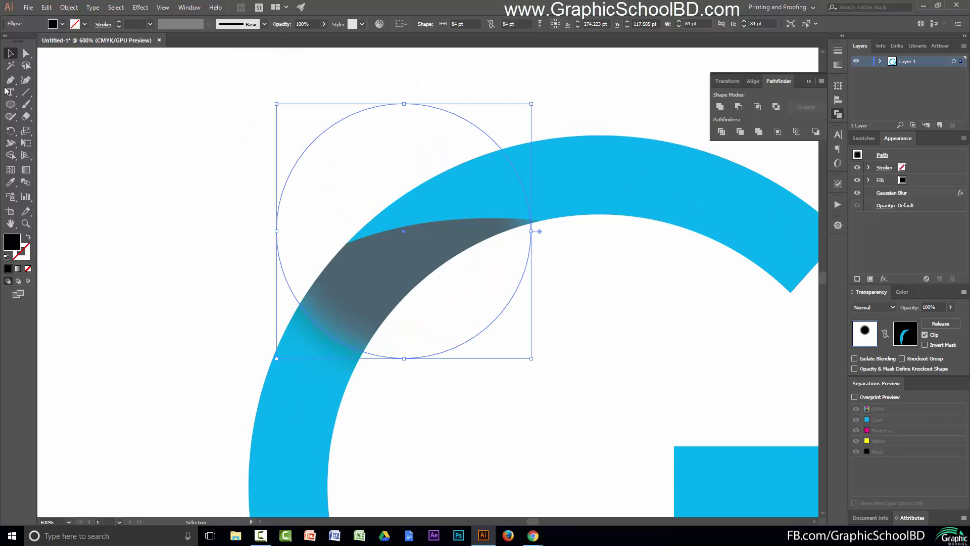
Step: Reshape the masked circle by pulling its bottom anchor out to the left and its right anchor outward and up
click(26, 53)
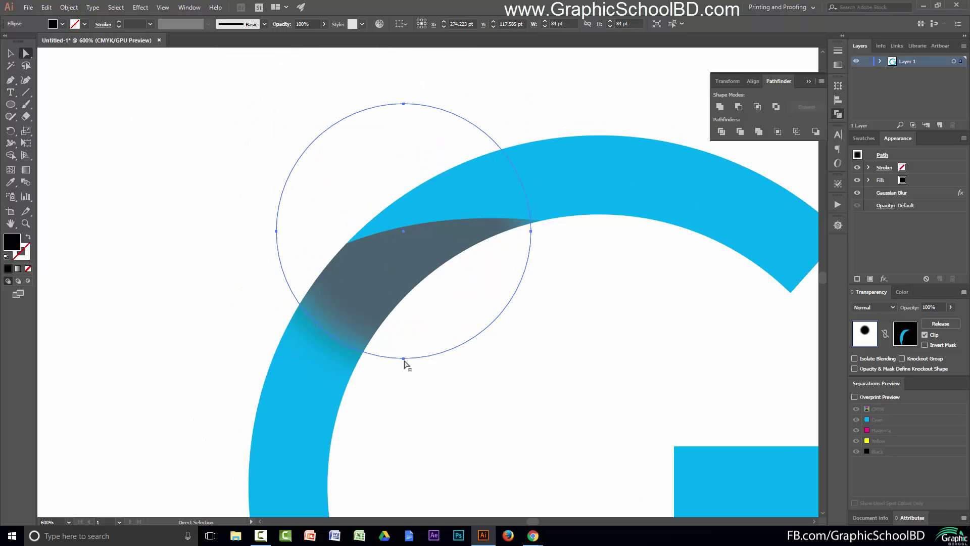
drag(404, 358, 281, 338)
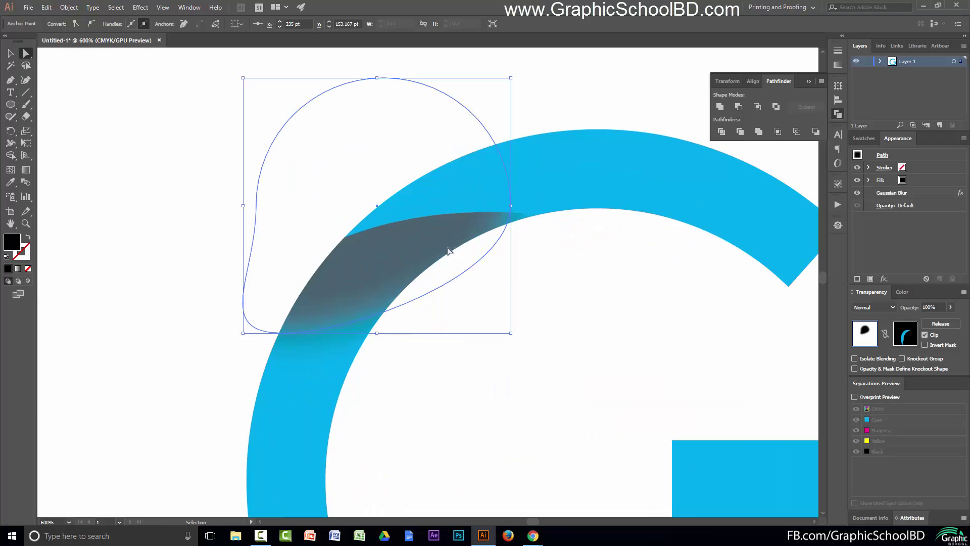
drag(511, 206, 553, 170)
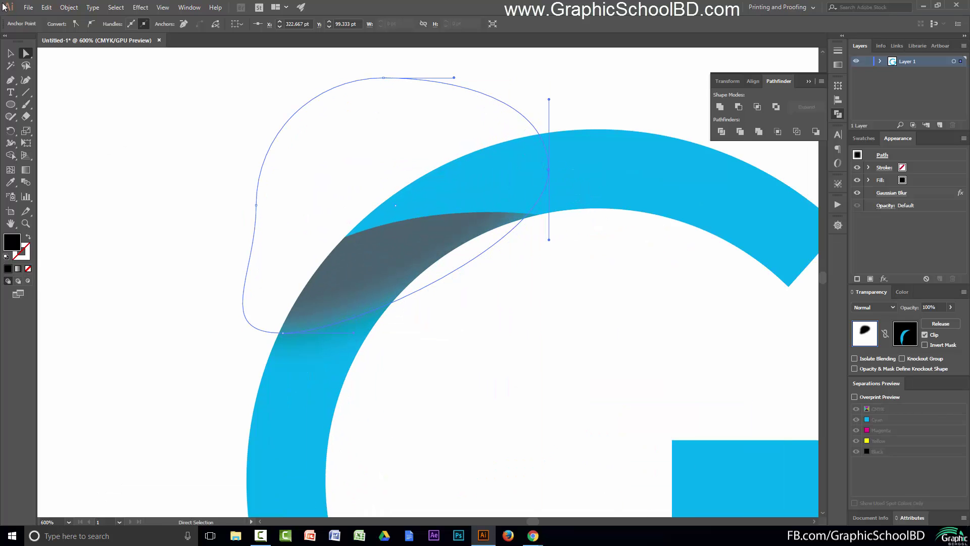
click(10, 53)
click(106, 165)
scroll(404, 300, down, 2)
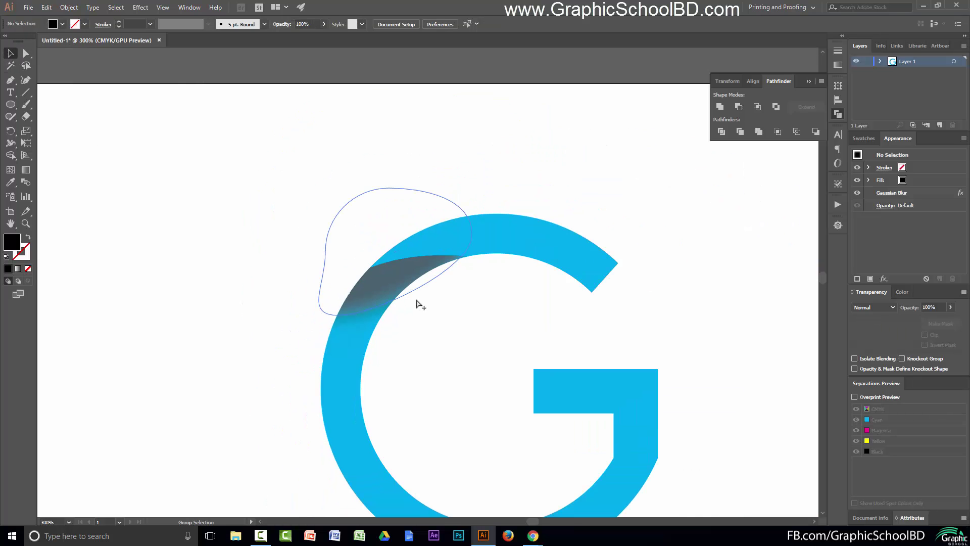
Step: Duplicate the masked shading to the lower cut of the left piece and adjust it there
scroll(415, 304, down, 2)
click(349, 176)
drag(348, 175, 322, 375)
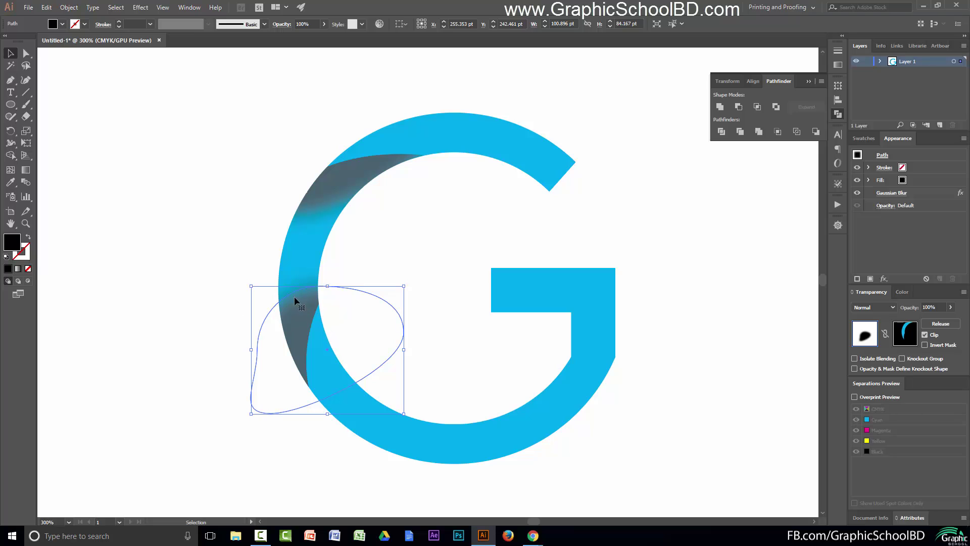
click(219, 269)
mouse_move(267, 339)
mouse_down()
mouse_move(277, 372)
mouse_move(275, 357)
mouse_up()
click(370, 263)
click(333, 318)
click(392, 269)
click(449, 439)
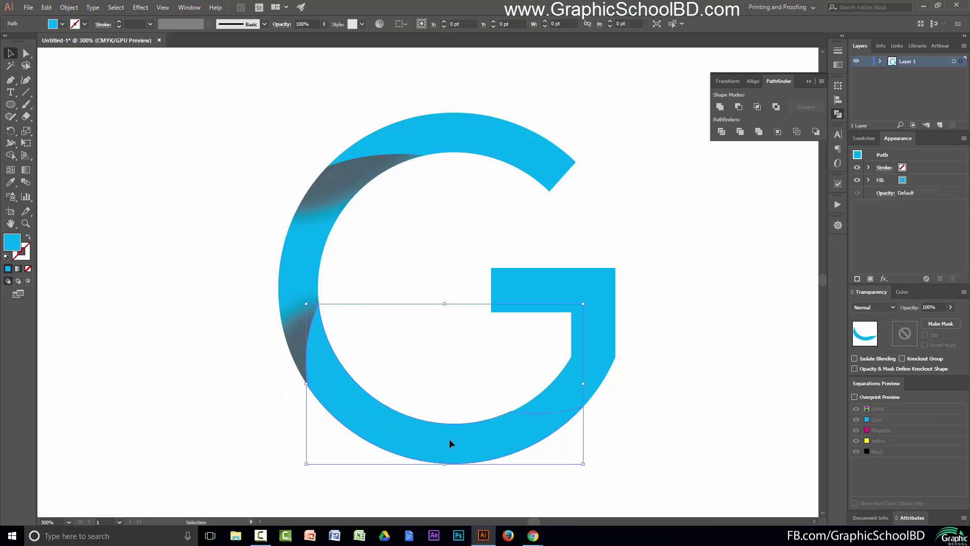
mouse_move(333, 319)
mouse_down()
mouse_move(289, 329)
mouse_move(177, 290)
mouse_move(101, 212)
mouse_up()
Step: Undo the shading duplicate, the reshaping and the opacity mask, back to the plain blurred circle over the G
key(ctrl+z)
key(ctrl+z)
key(ctrl+z)
key(ctrl+z)
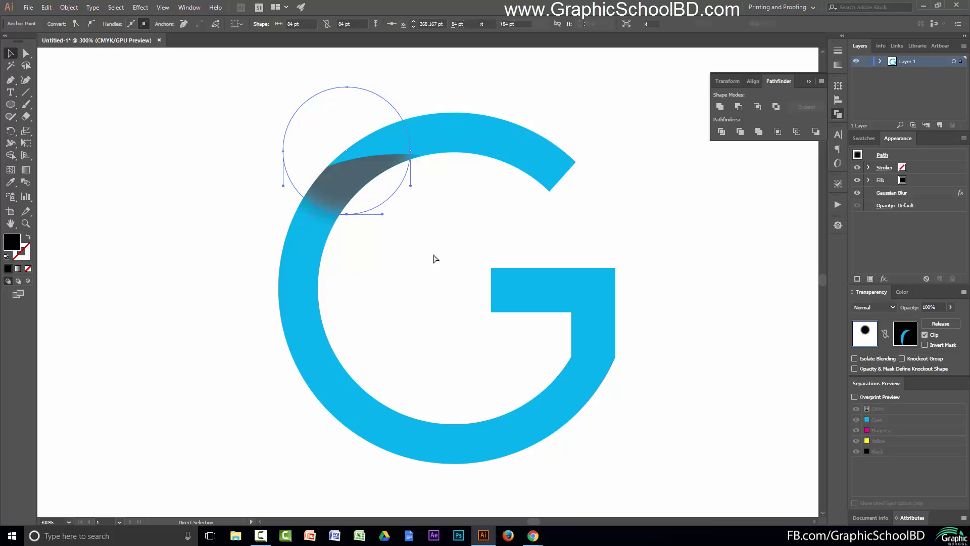
key(ctrl+z)
key(ctrl+z)
key(ctrl+z)
key(ctrl+z)
Step: Place a spare copy of the blurred circle left of the G, keeping one circle over the upper-left cut
drag(424, 198, 121, 165)
drag(234, 182, 395, 205)
drag(265, 150, 566, 183)
scroll(548, 228, right, 5)
drag(409, 80, 307, 253)
Step: Select the left curved piece of the G beside the blurred circle and copy it
click(296, 262)
click(336, 283)
click(41, 7)
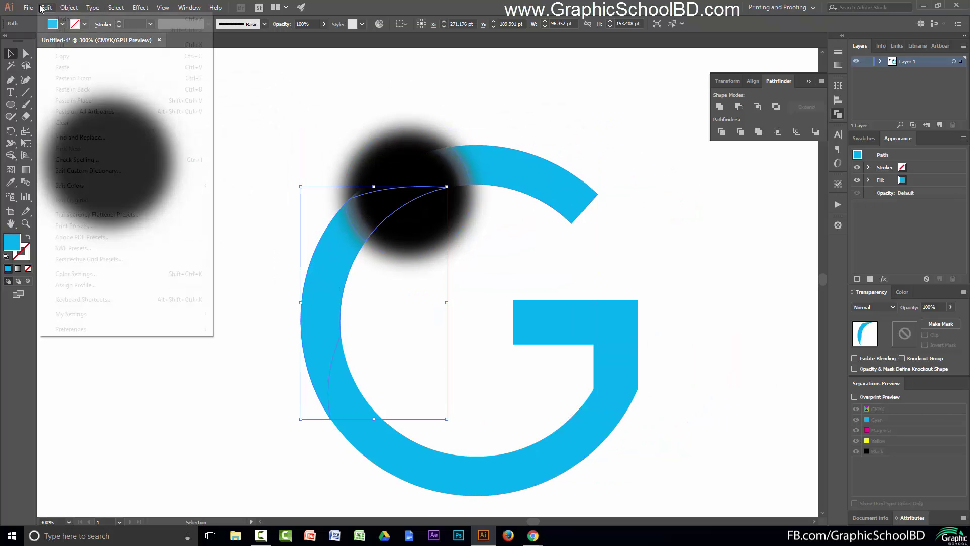
click(141, 55)
Step: Give the blurred circle on the upper-left cut an opacity mask containing the copied piece pasted in front, then exit mask editing
drag(279, 115, 324, 159)
click(411, 191)
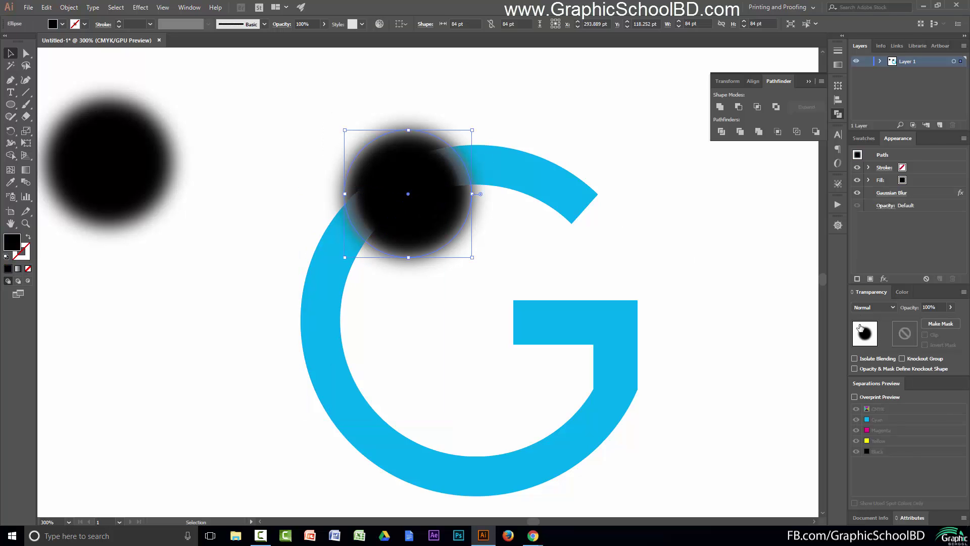
click(940, 324)
click(895, 334)
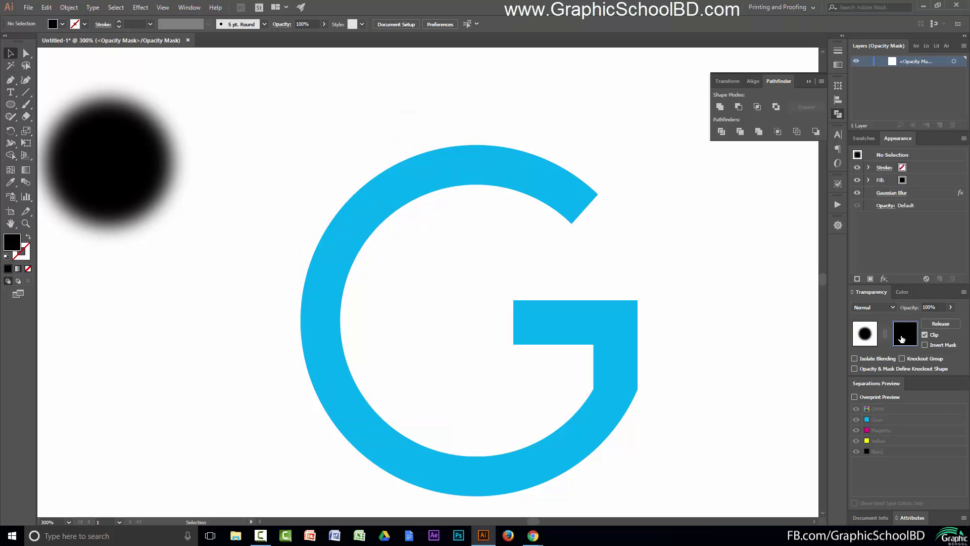
click(492, 318)
click(444, 269)
click(382, 211)
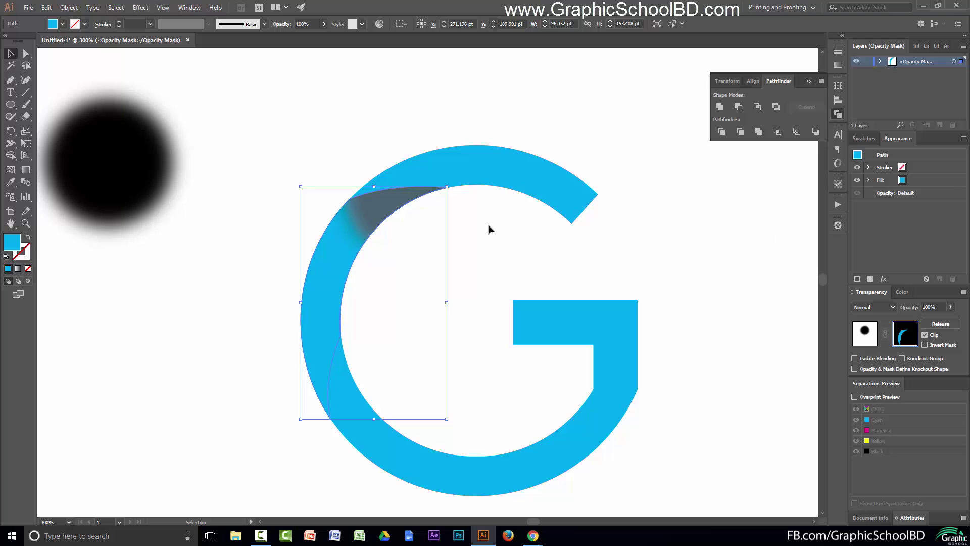
click(871, 338)
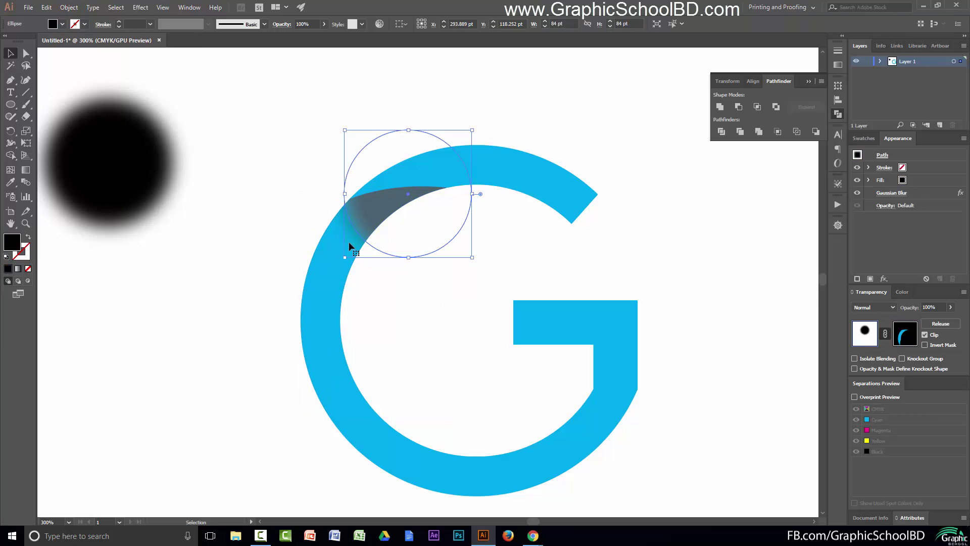
Step: Try moving the masked circle slightly upward with its mask linked, then undo the move
drag(379, 208, 378, 198)
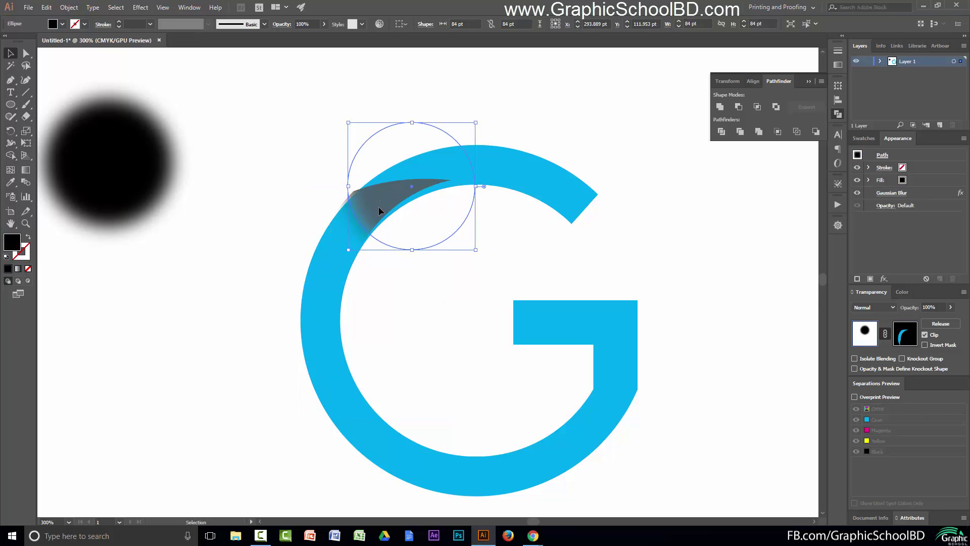
key(ctrl+z)
ctrl+click(438, 243)
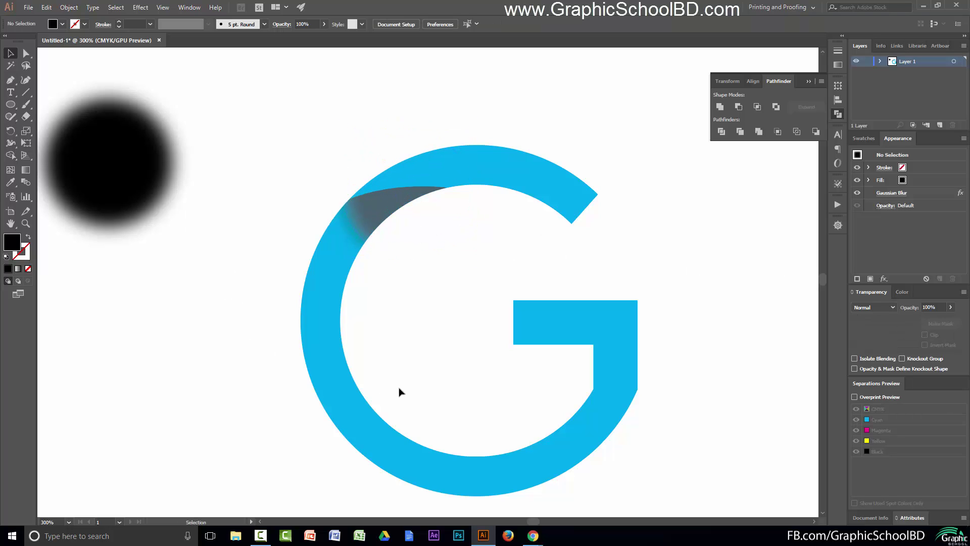
Step: Duplicate the spare blurred circle onto the lower-left cut and select the bottom curved piece of the G
scroll(304, 393, down, 1)
drag(124, 145, 368, 373)
click(429, 455)
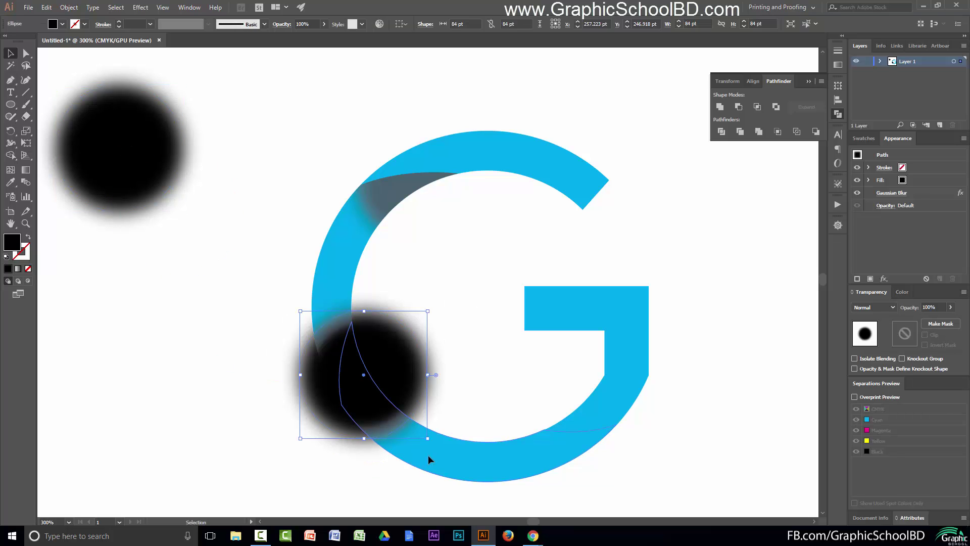
click(399, 419)
click(457, 461)
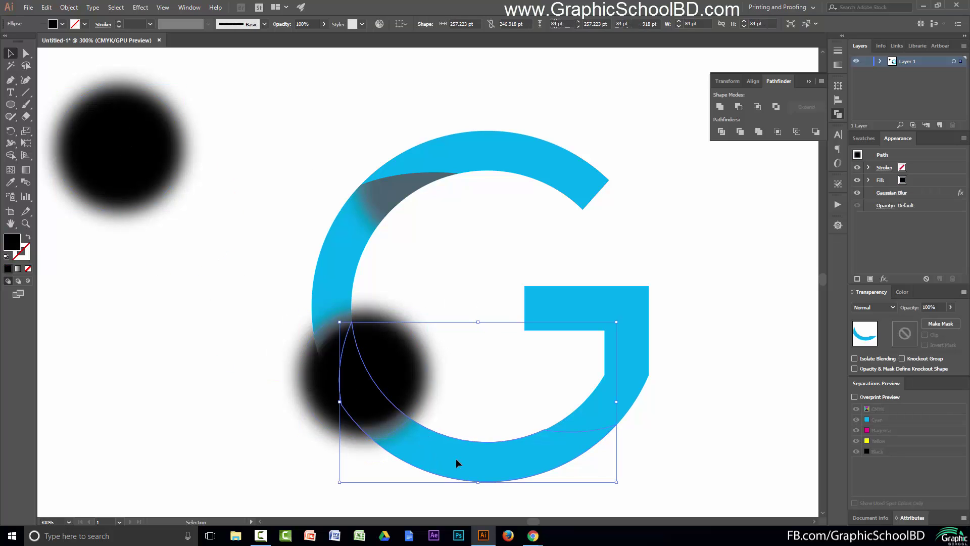
key(a)
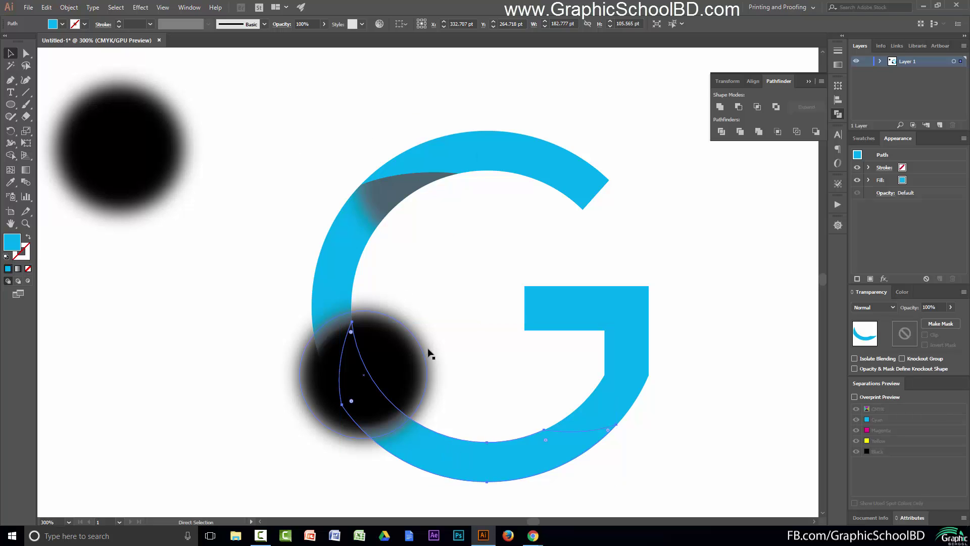
key(v)
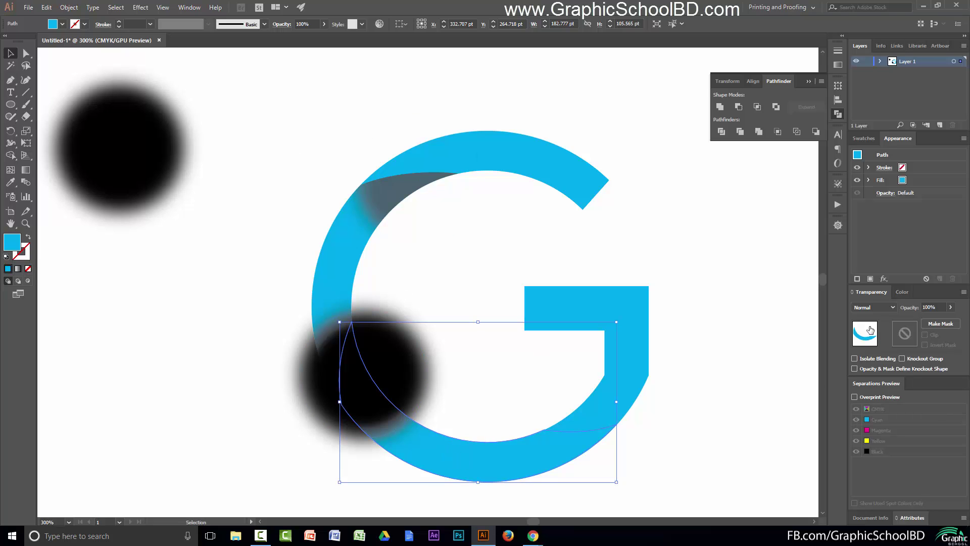
Step: Give the blurred circle on the lower-left cut an opacity mask with the copied bottom piece pasted in front, and exit mask editing
click(292, 389)
click(311, 386)
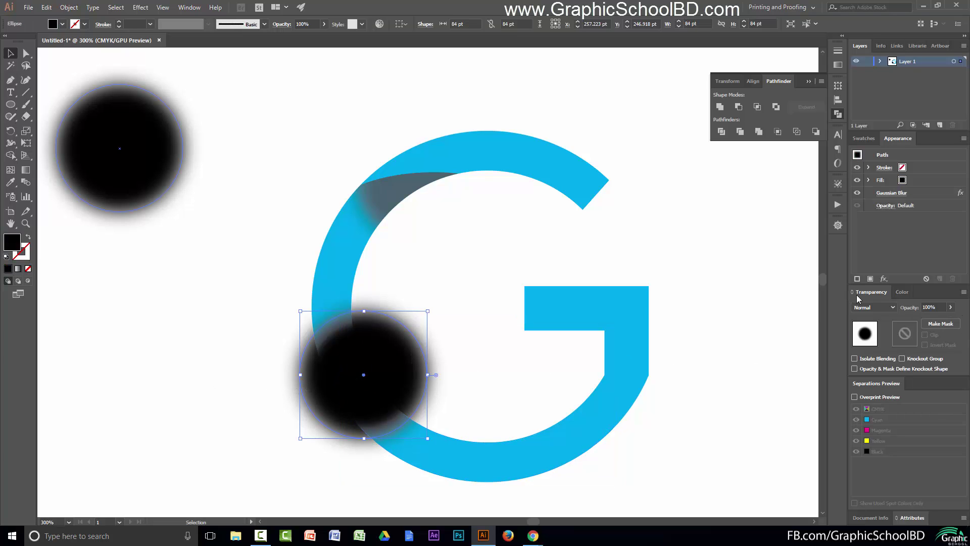
click(941, 323)
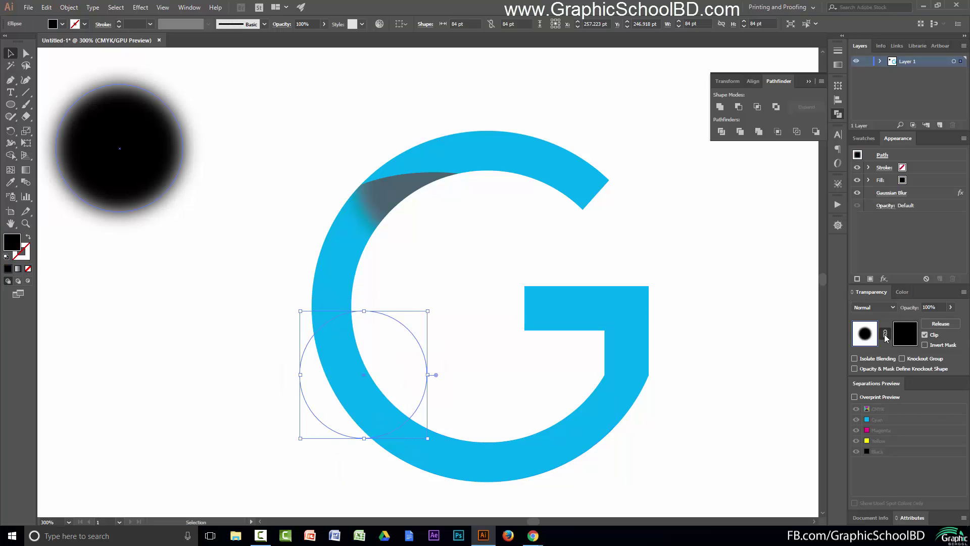
click(903, 339)
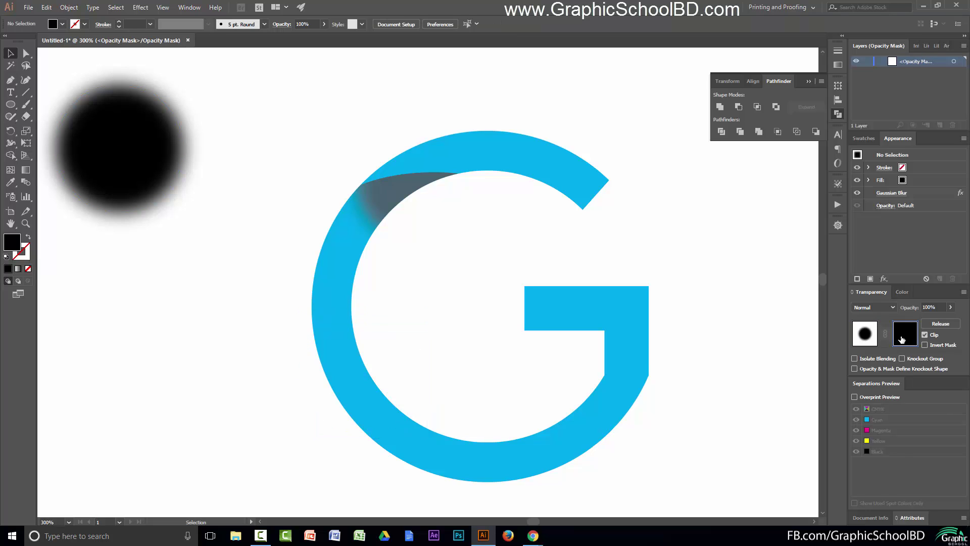
key(ctrl+f)
drag(342, 359, 333, 342)
click(869, 336)
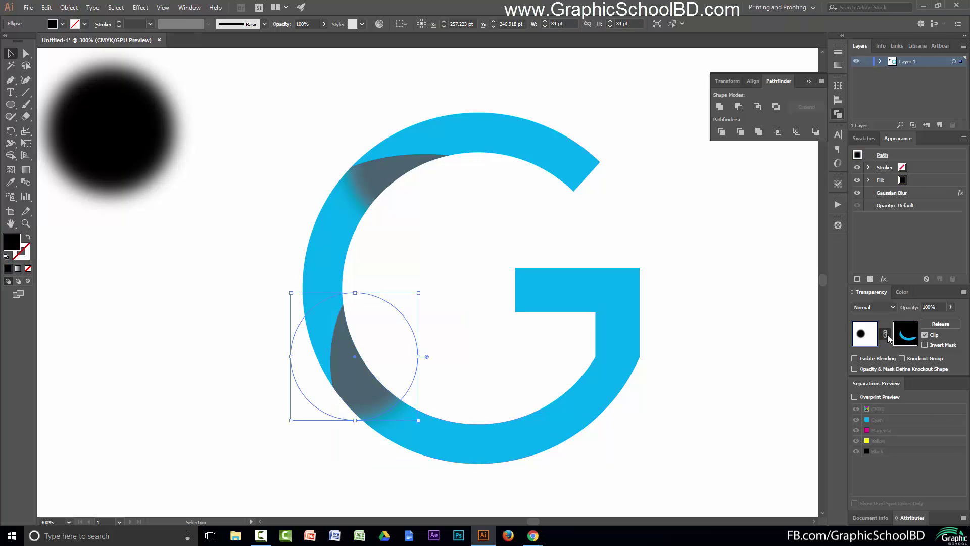
Step: Unlink the lower-left blurred circle from its mask, shift it slightly, and reshape its anchor points so the shading follows the cut
click(884, 335)
drag(367, 376, 359, 381)
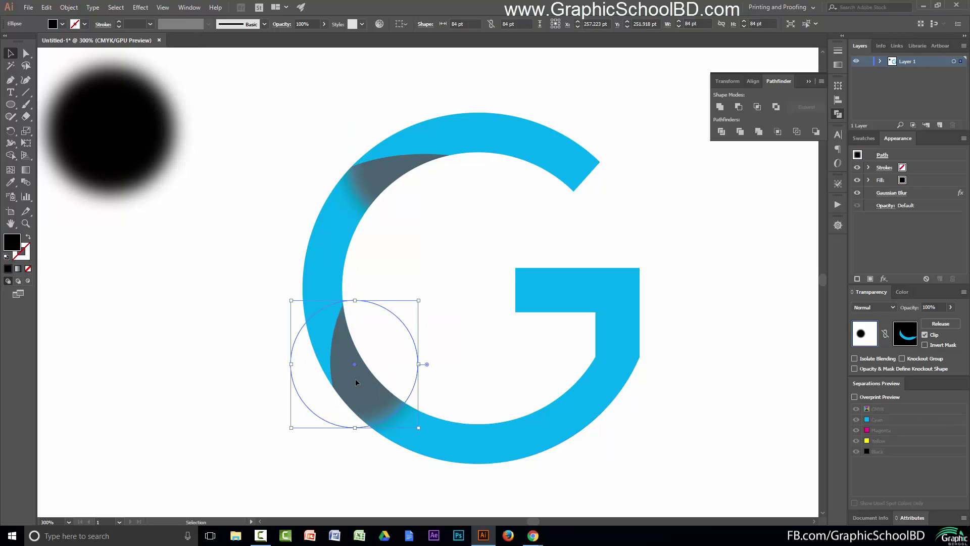
click(26, 53)
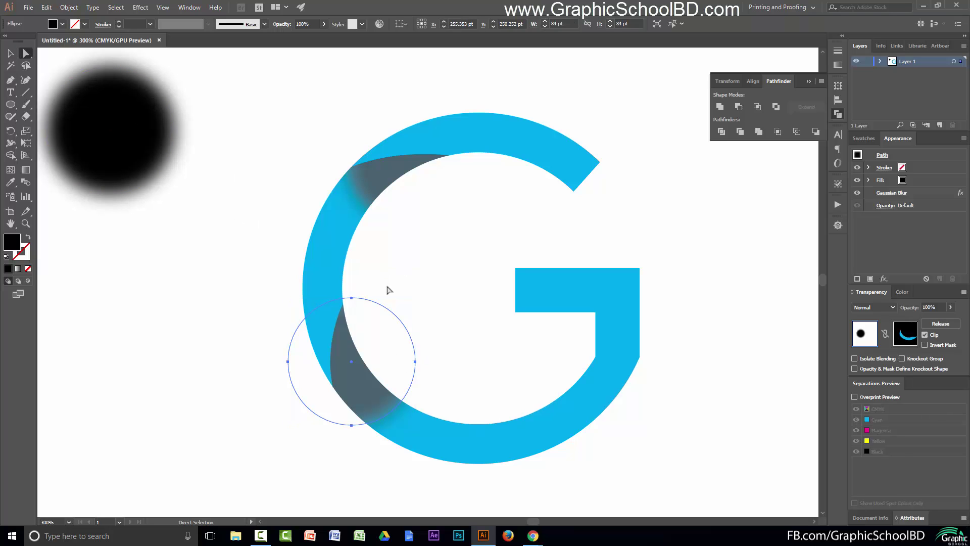
drag(415, 361, 394, 389)
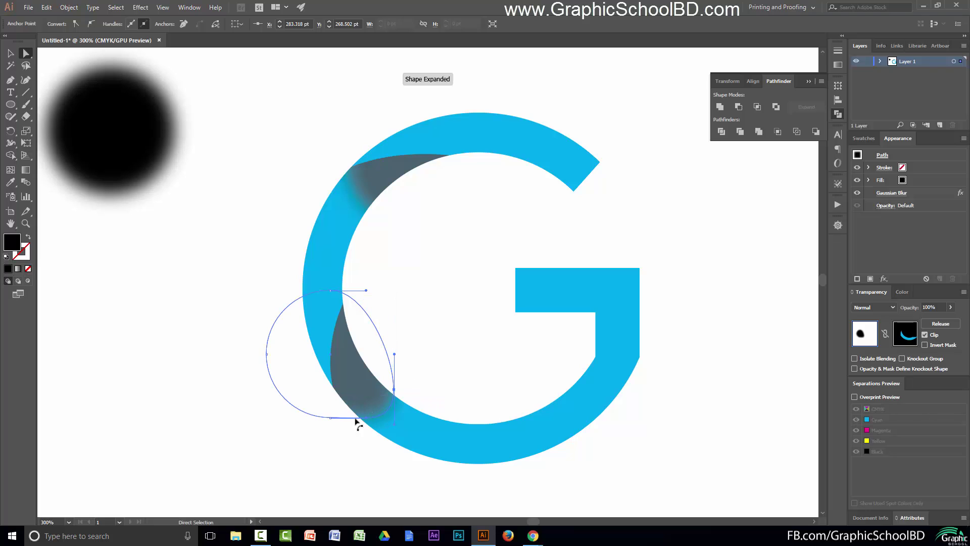
drag(324, 423, 318, 438)
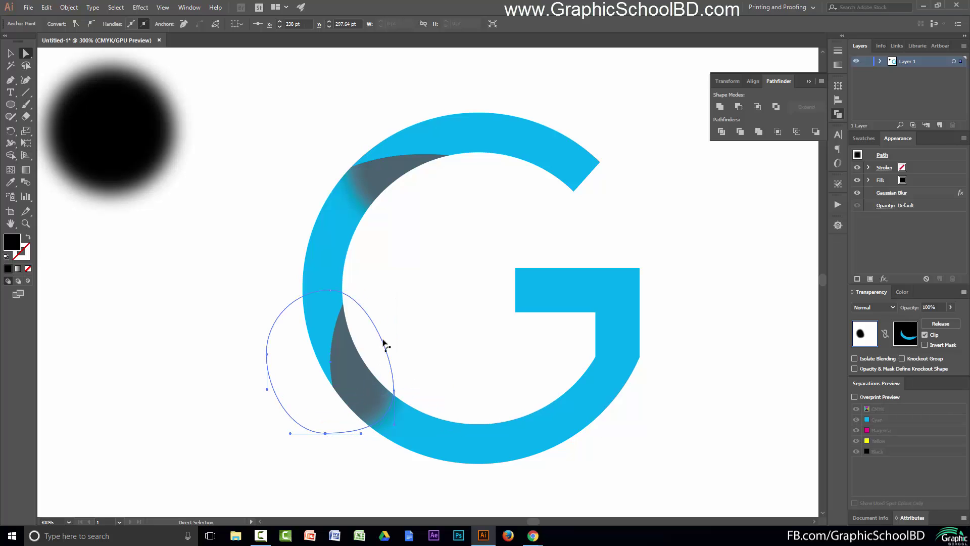
drag(394, 396, 373, 372)
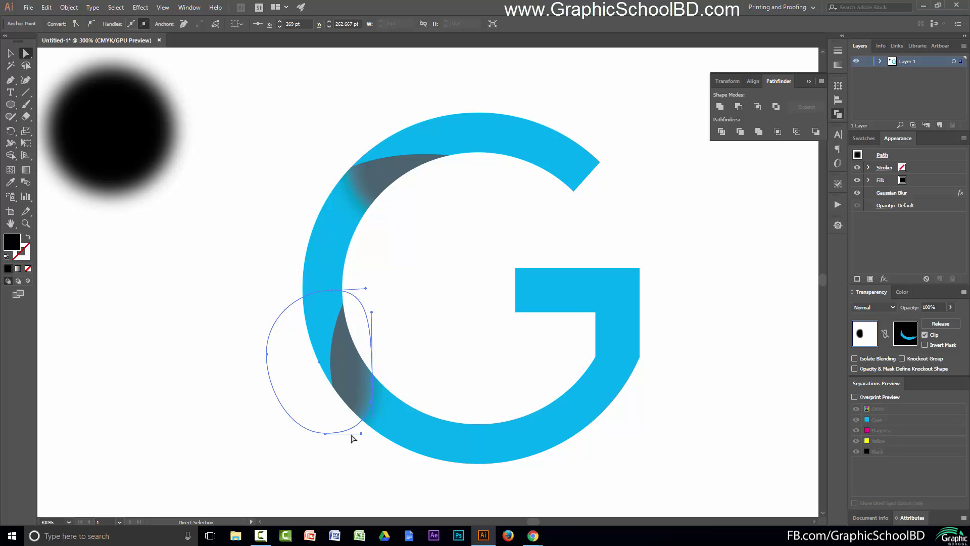
drag(328, 434, 339, 450)
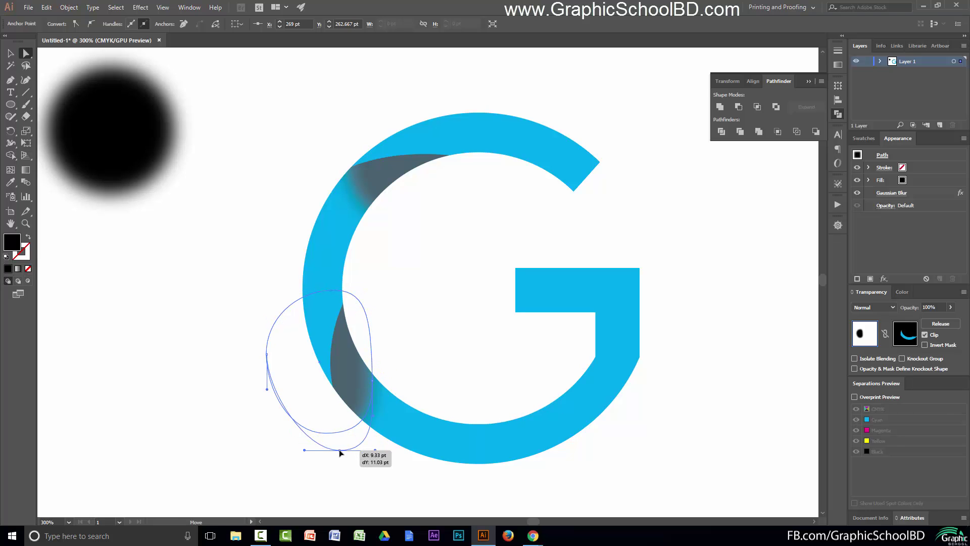
click(9, 53)
click(444, 331)
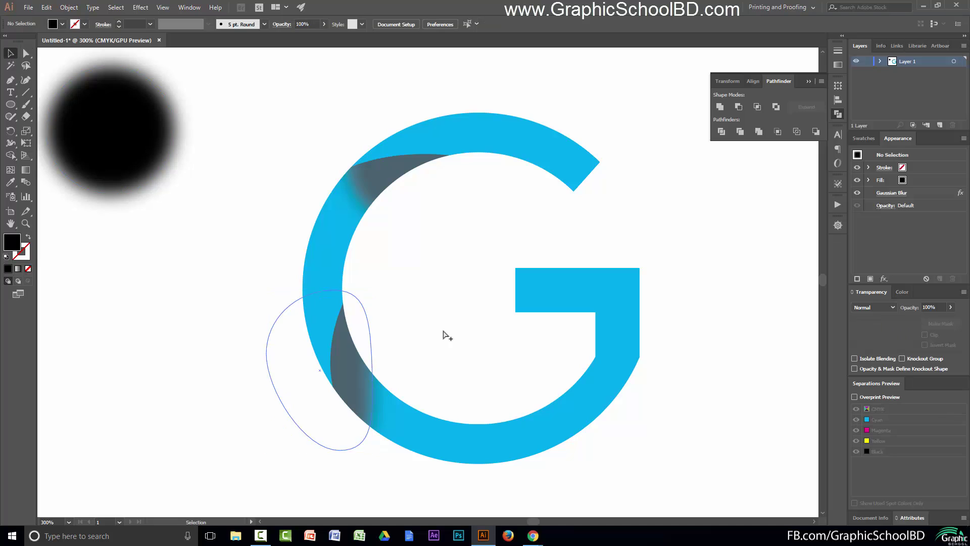
Step: Duplicate the spare blurred circle onto the lower-right cut of the G
scroll(394, 284, down, 2)
scroll(374, 311, up, 1)
scroll(420, 351, down, 1)
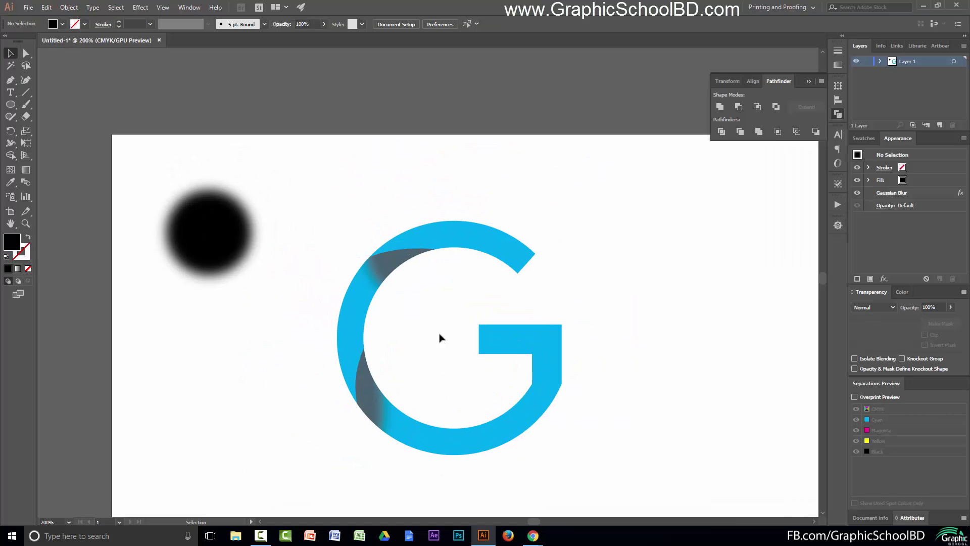
scroll(461, 364, up, 1)
drag(467, 379, 551, 432)
drag(607, 356, 485, 396)
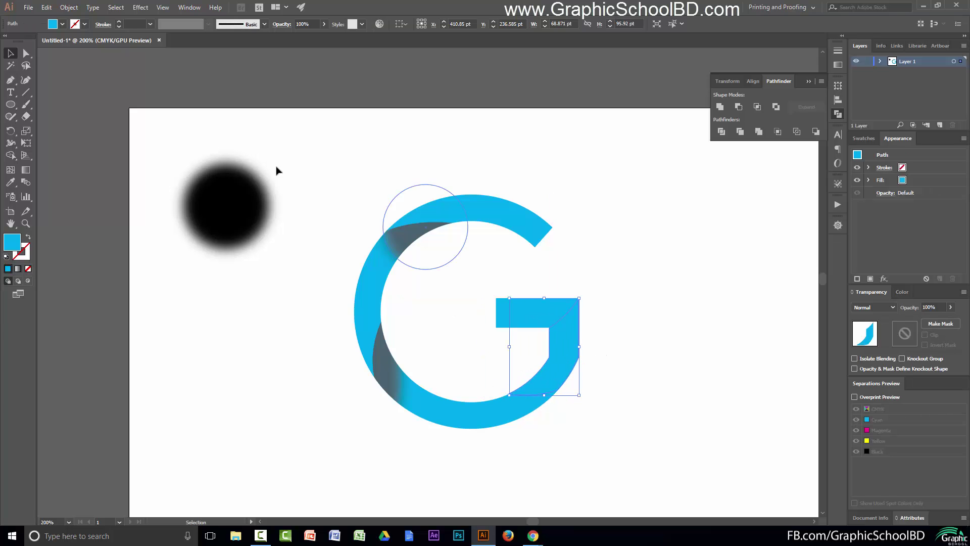
drag(238, 206, 494, 321)
scroll(548, 363, up, 1)
key(ctrl+shift+a)
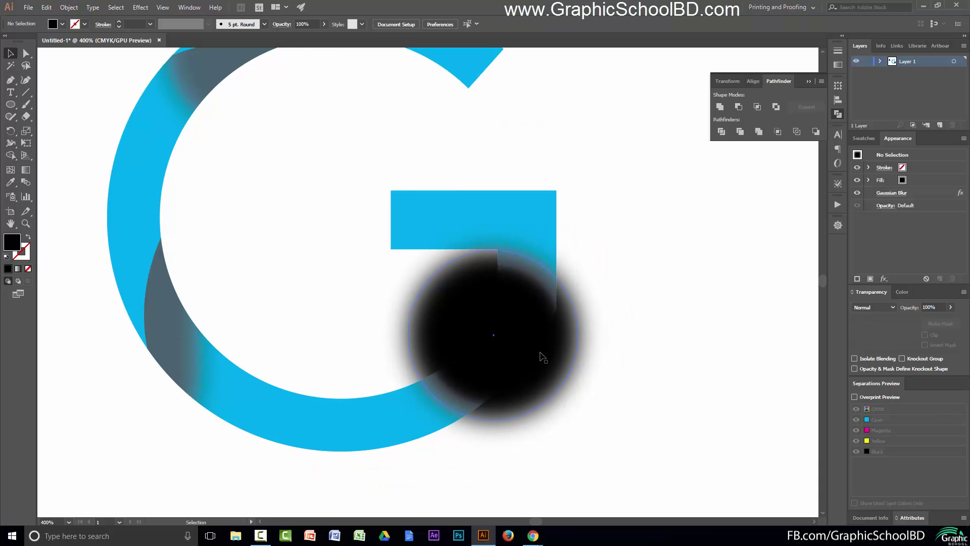
Step: Scale the blurred circle on the lower-right cut down to about 59 pt and reposition it over the cut
click(554, 350)
click(554, 267)
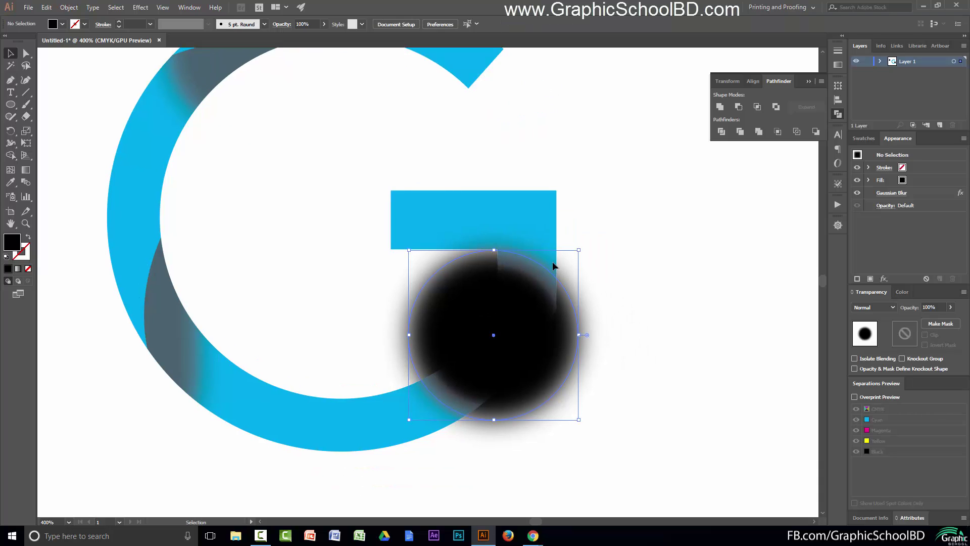
click(387, 426)
click(543, 256)
click(550, 247)
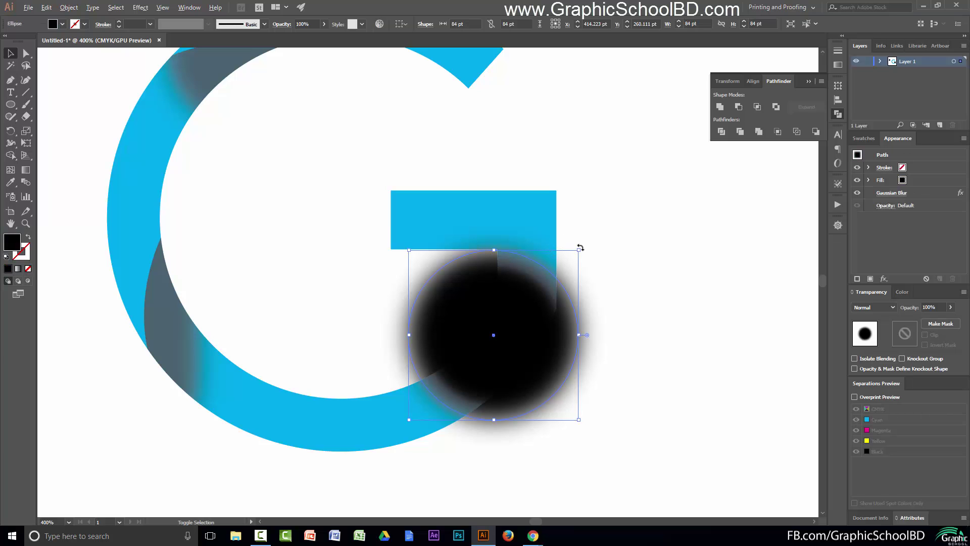
drag(579, 250, 554, 275)
drag(494, 335, 490, 395)
click(422, 389)
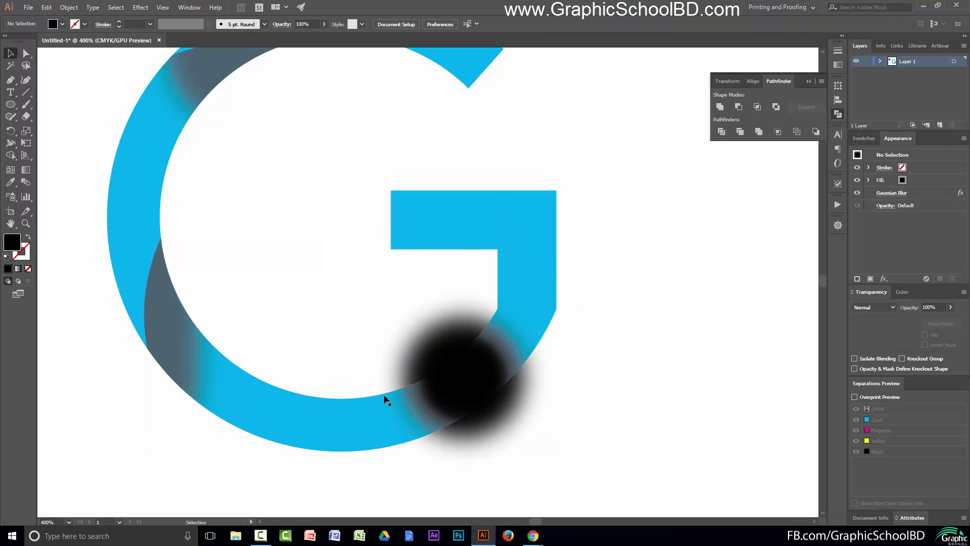
Step: Select the right curved piece of the G between the lower-right cut and the crossbar and copy it
click(555, 305)
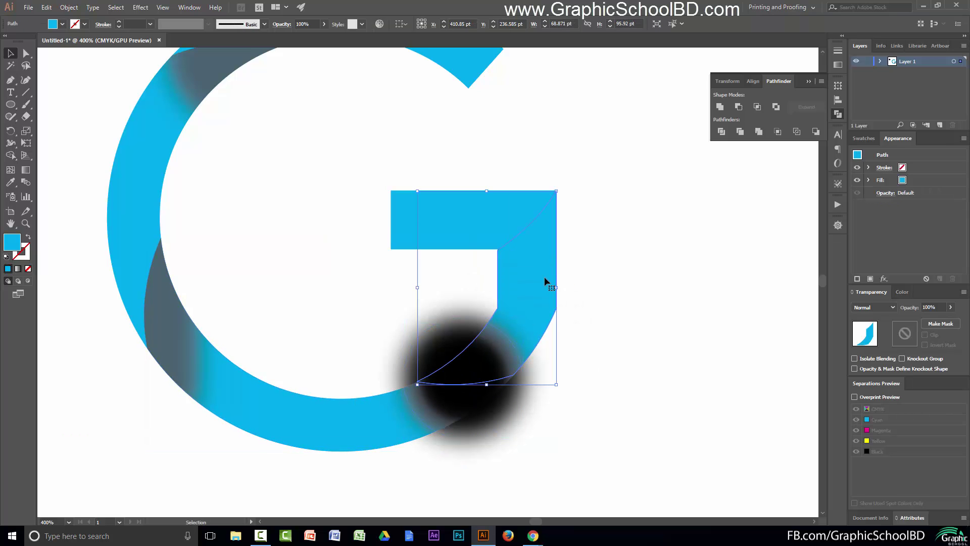
key(a)
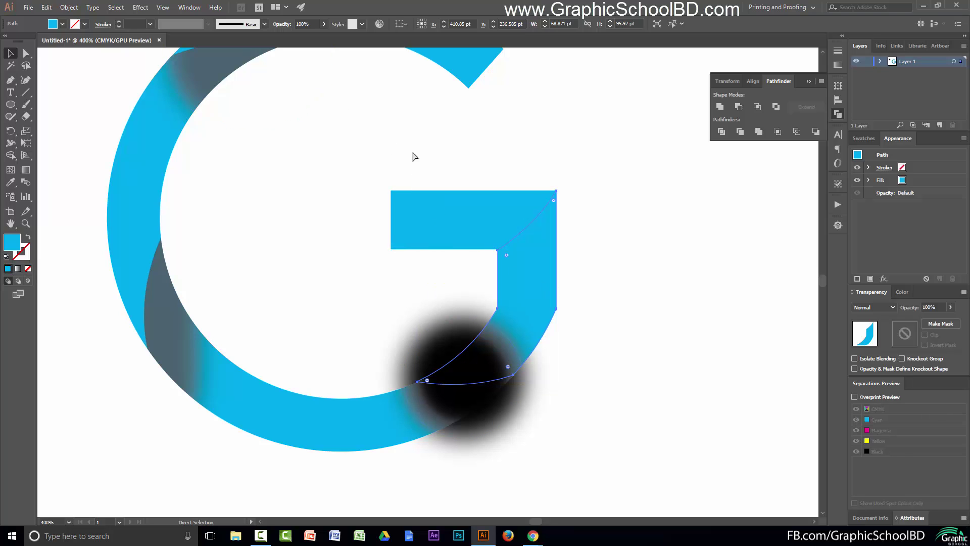
key(v)
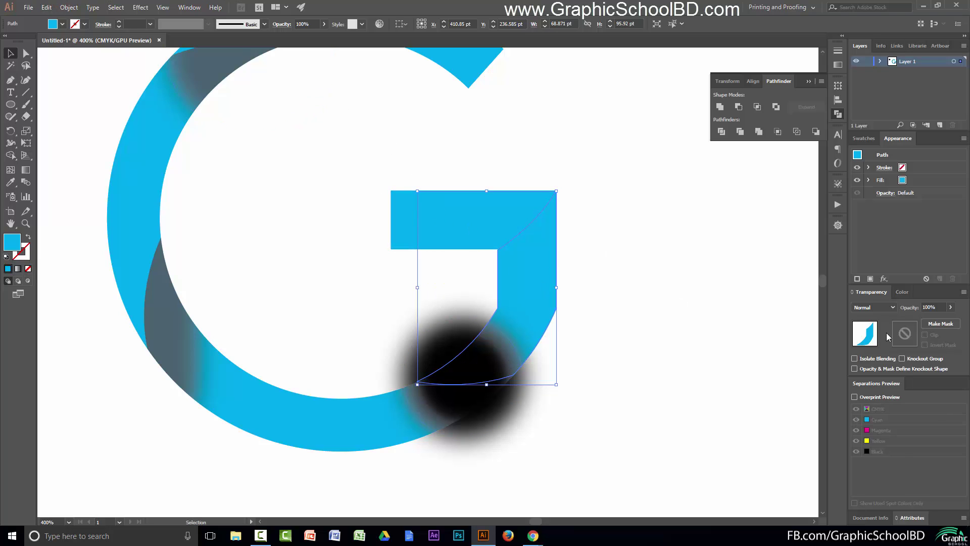
click(653, 336)
Step: Give the blurred circle on the lower-right cut an opacity mask containing the copied piece pasted in front
click(506, 394)
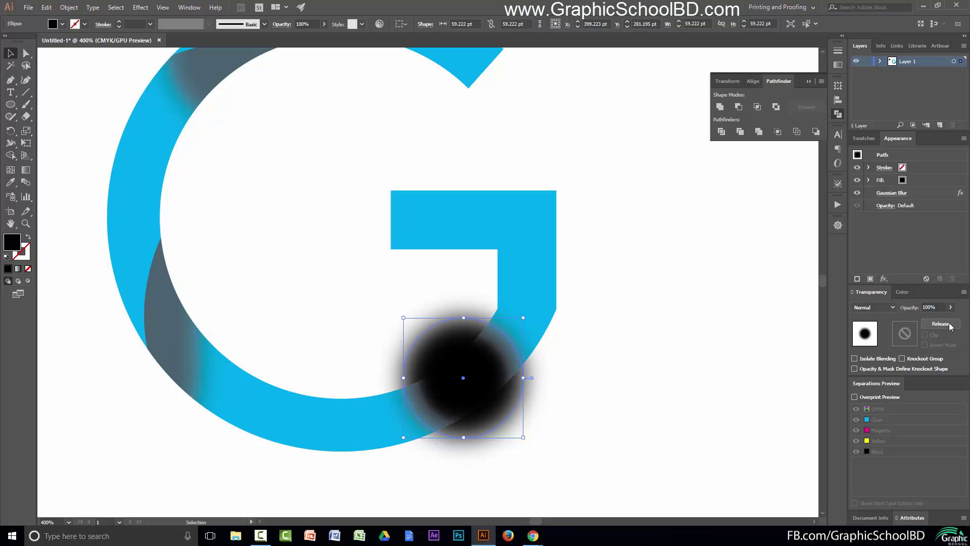
click(950, 325)
click(889, 333)
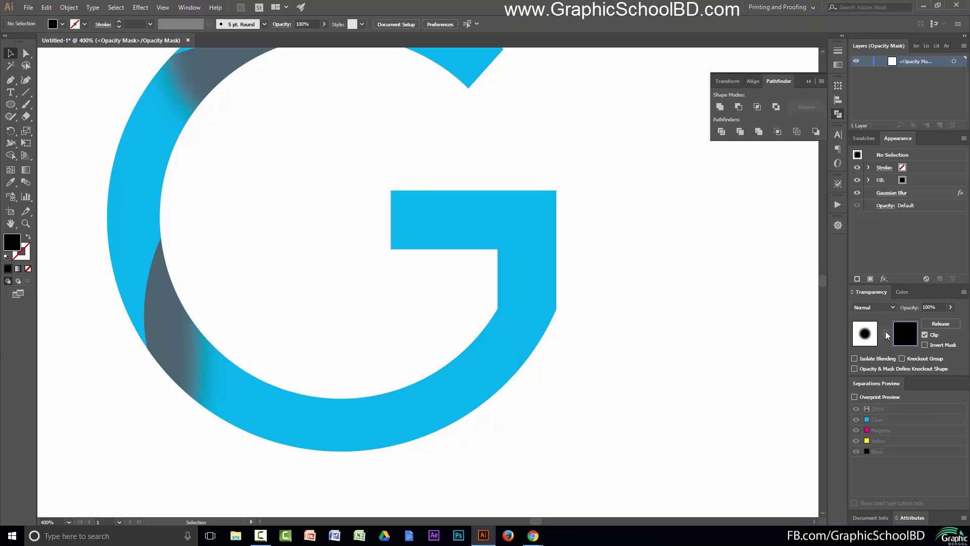
key(ctrl+f)
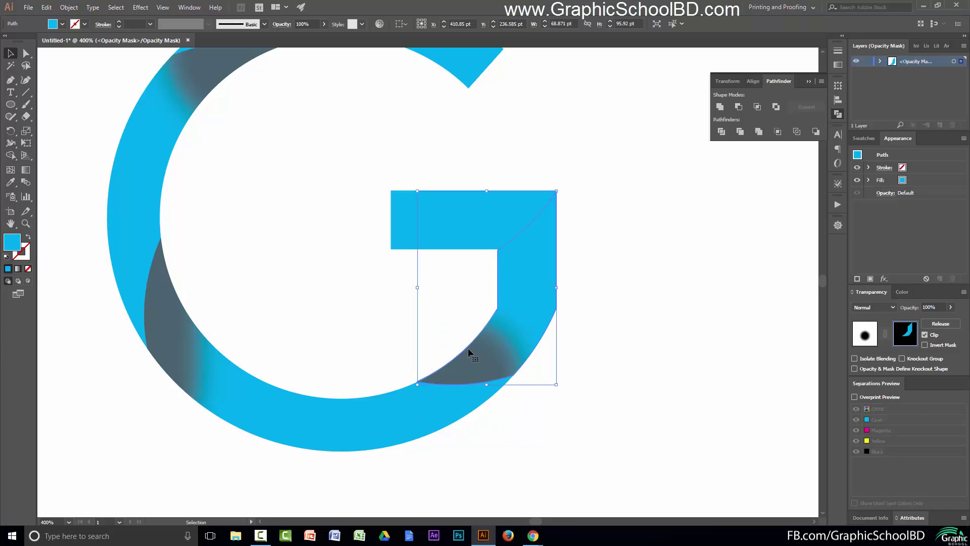
click(604, 347)
scroll(626, 348, down, 5)
scroll(616, 379, up, 3)
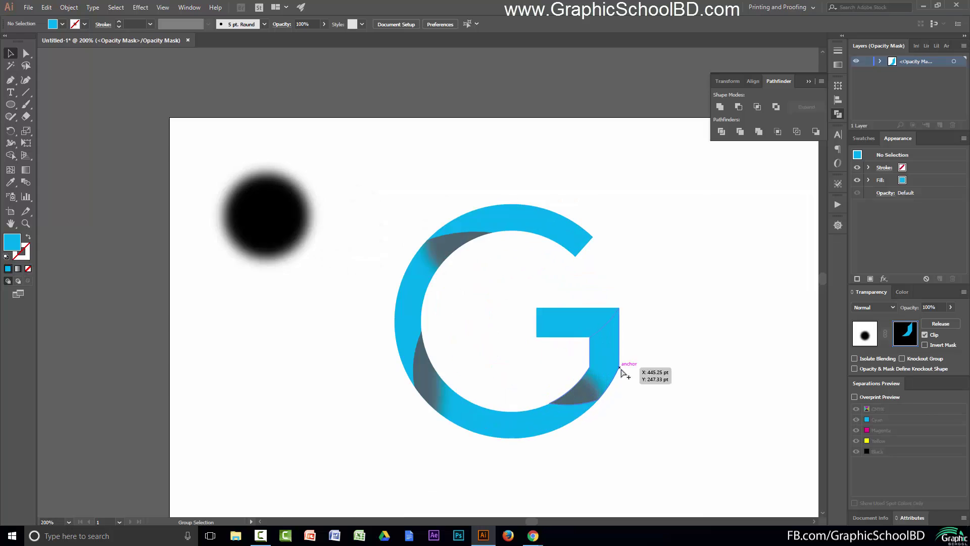
scroll(625, 373, up, 1)
drag(660, 261, 652, 281)
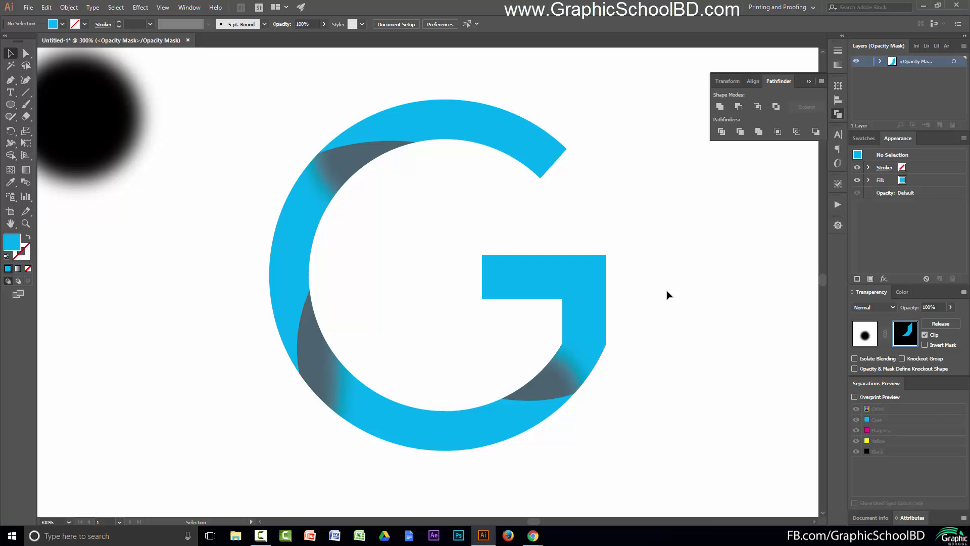
scroll(668, 295, up, 1)
click(598, 325)
click(523, 302)
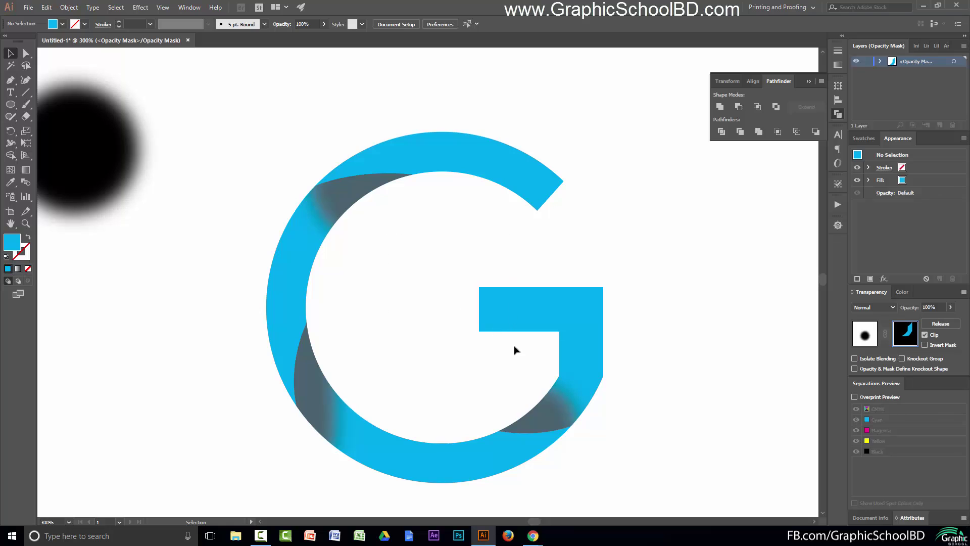
click(609, 354)
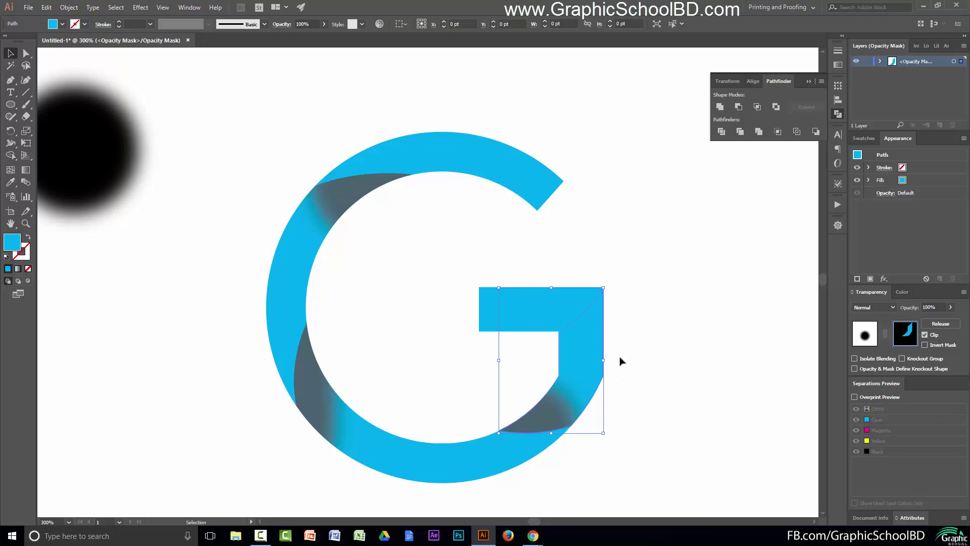
click(566, 306)
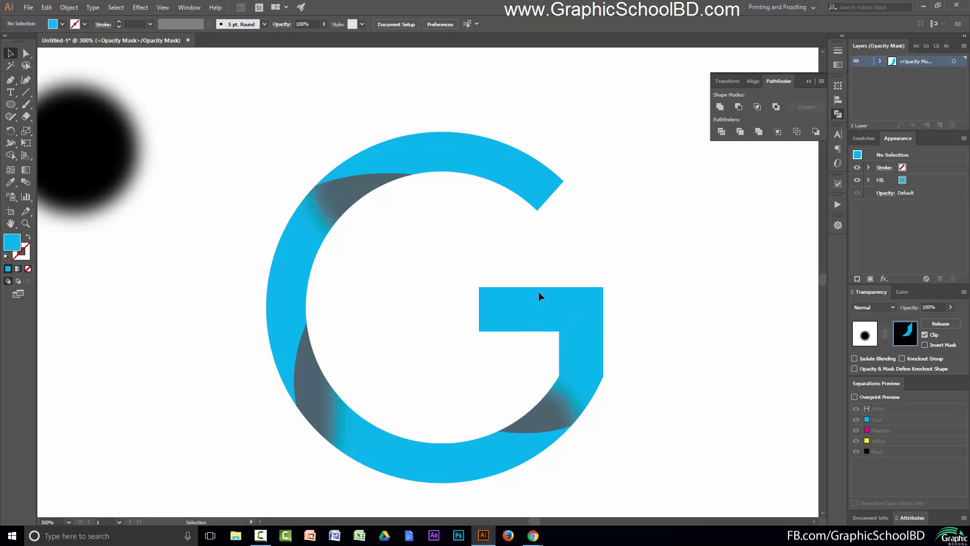
scroll(569, 304, up, 2)
click(537, 379)
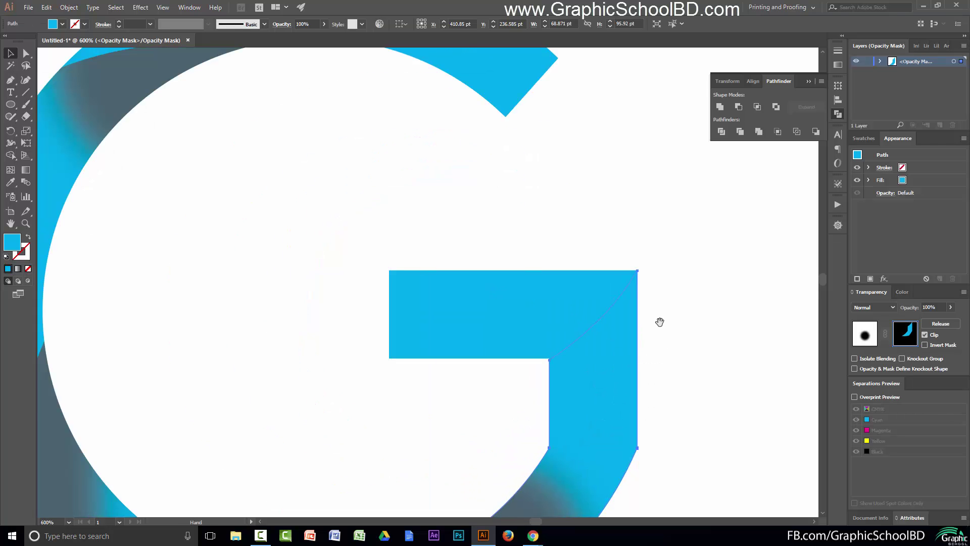
drag(658, 322, 624, 266)
click(613, 278)
scroll(628, 282, down, 2)
click(556, 263)
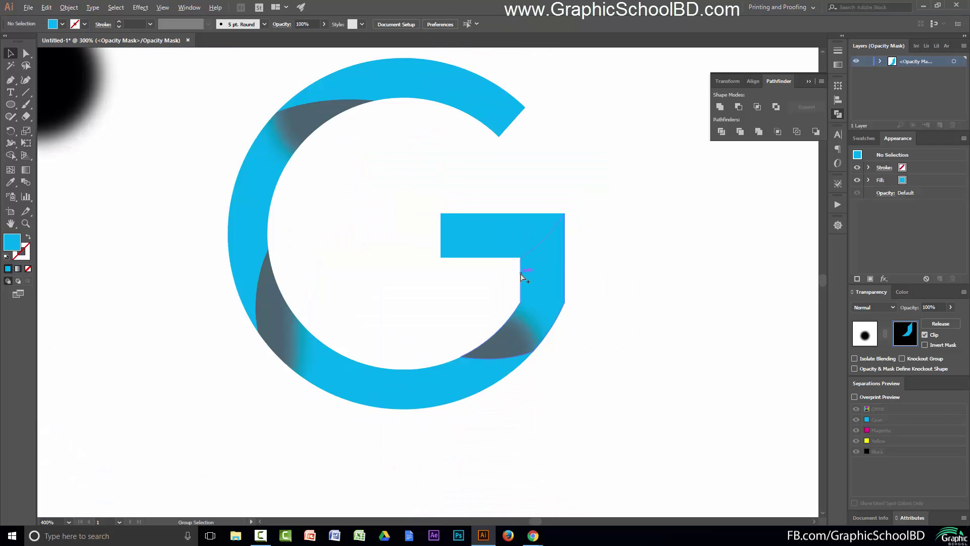
click(134, 115)
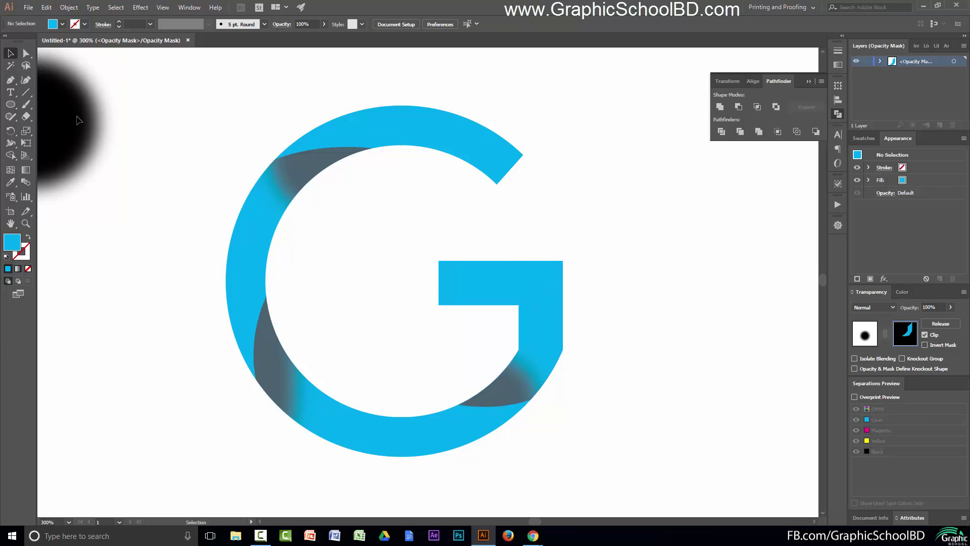
scroll(150, 155, down, 4)
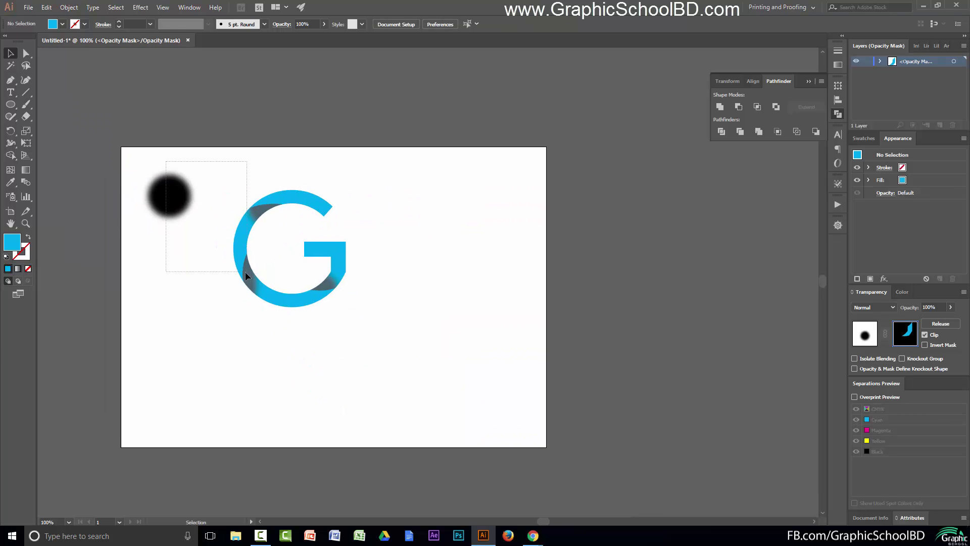
scroll(199, 235, up, 1)
scroll(247, 233, up, 1)
Step: Exit mask editing and select the horizontal crossbar piece of the G
click(864, 333)
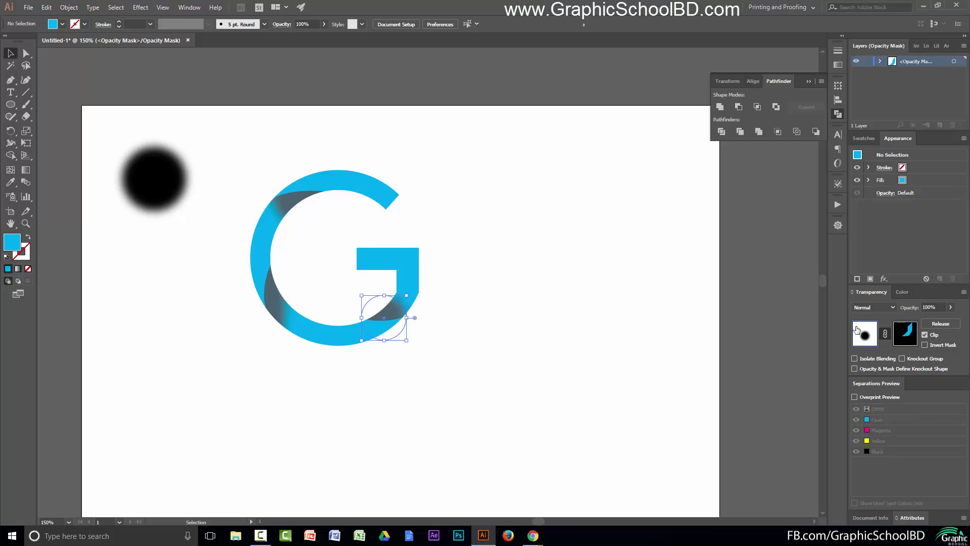
click(573, 309)
click(378, 263)
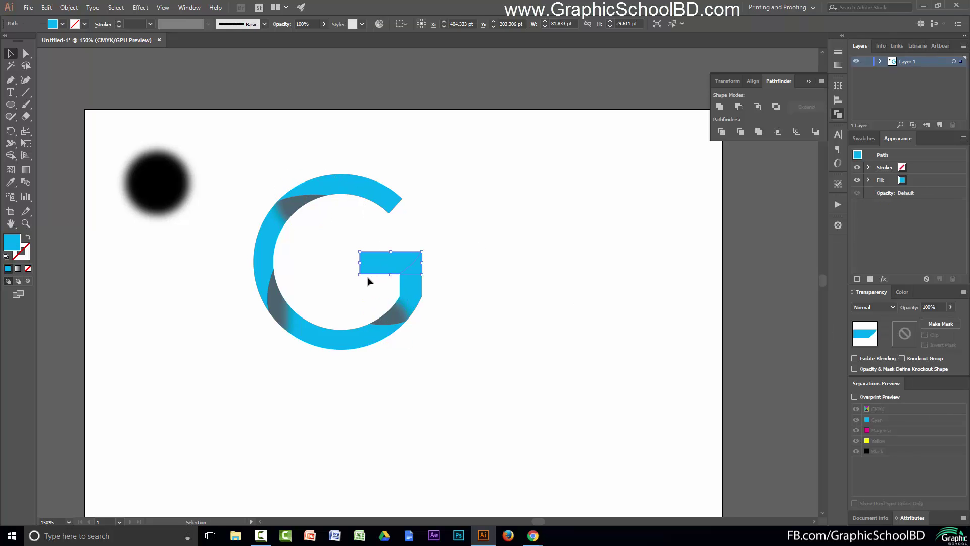
Step: Duplicate the spare blurred circle onto the diagonal cut at the crossbar's right corner and scale the duplicate down
scroll(375, 265, up, 1)
drag(75, 139, 419, 262)
drag(468, 211, 452, 229)
scroll(396, 258, up, 1)
click(310, 224)
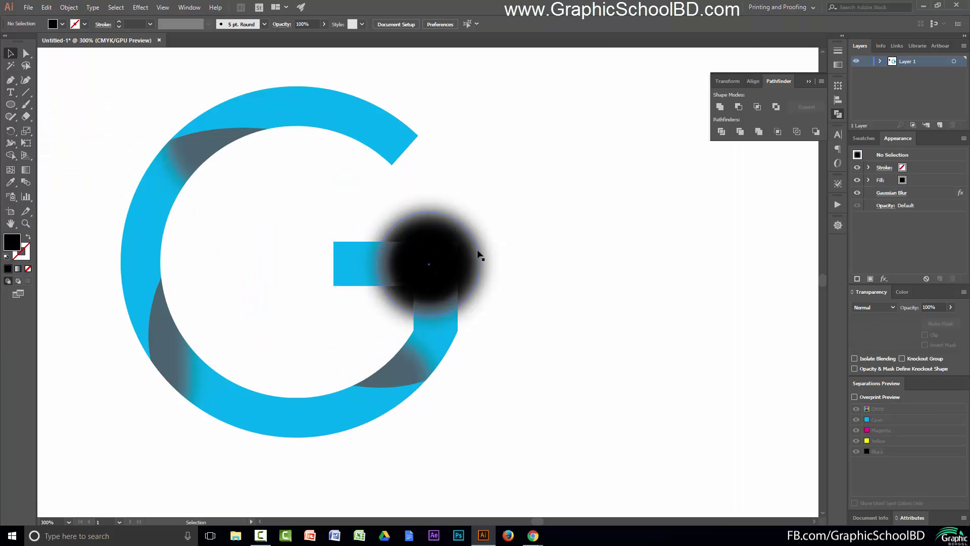
Step: Select the horizontal crossbar piece of the G on its own and copy it
key(a)
drag(325, 211, 352, 286)
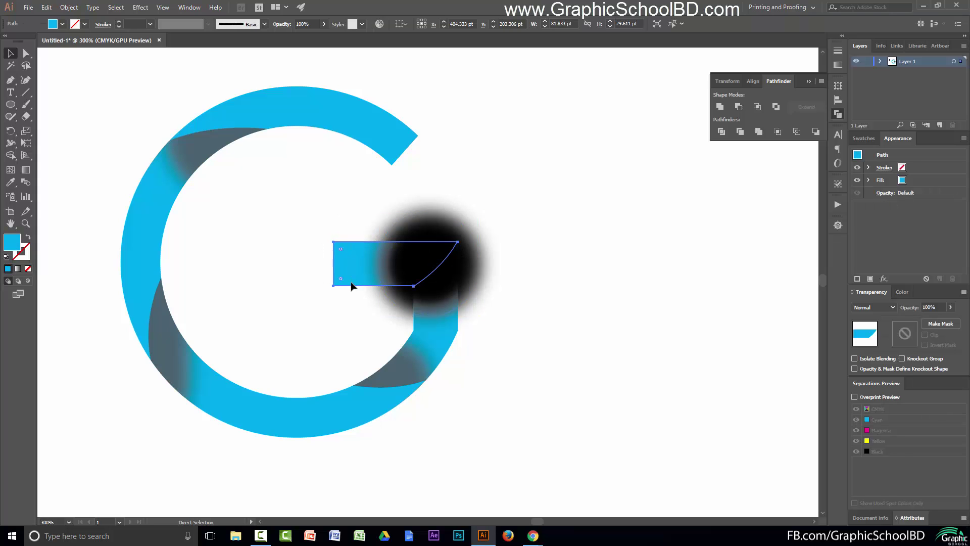
key(v)
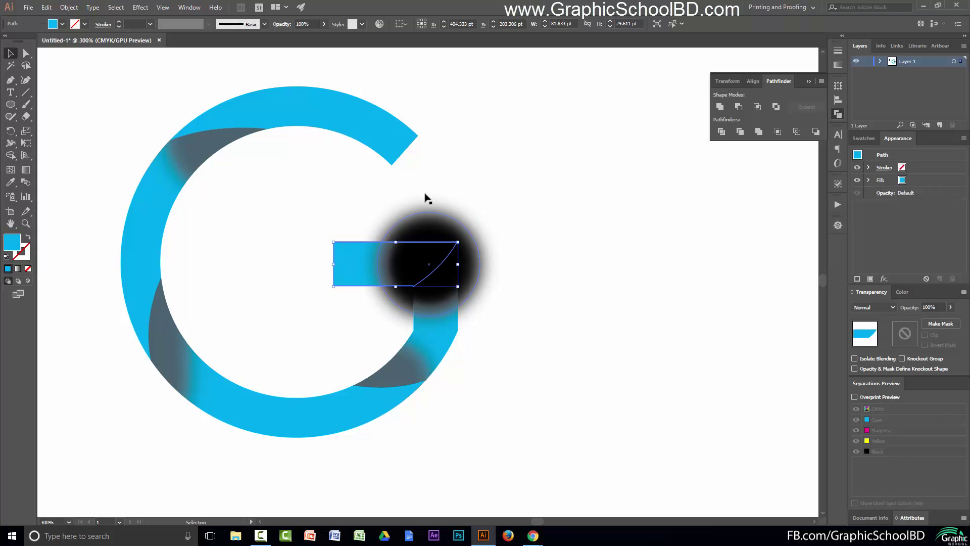
Step: Give the blurred circle on the crossbar's diagonal cut an opacity mask containing the copied crossbar piece pasted in front
click(440, 225)
click(932, 325)
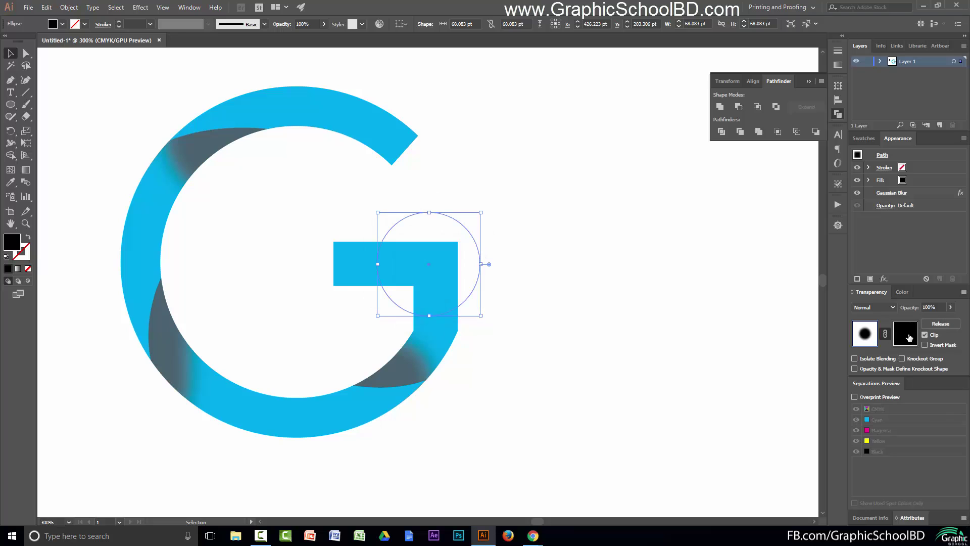
click(907, 334)
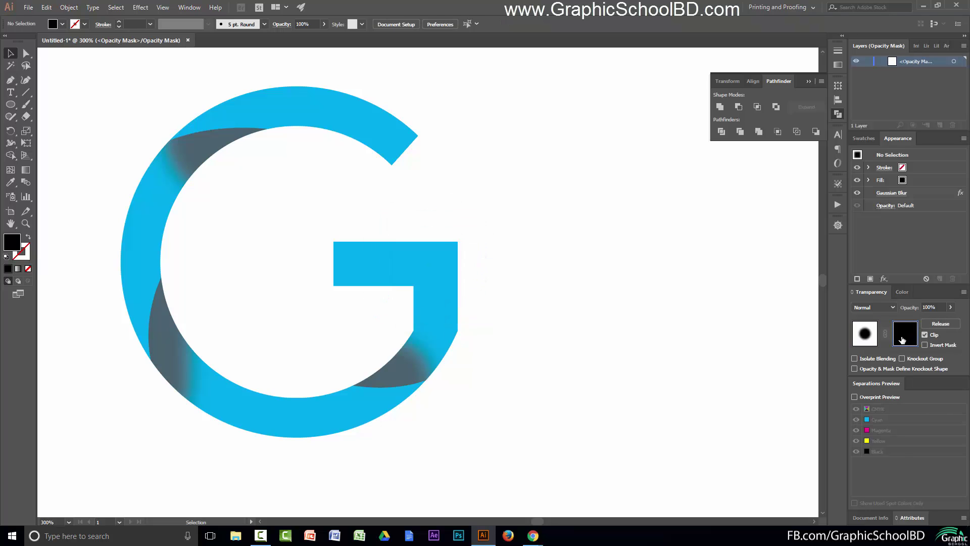
key(ctrl+f)
key(ctrl+shift+a)
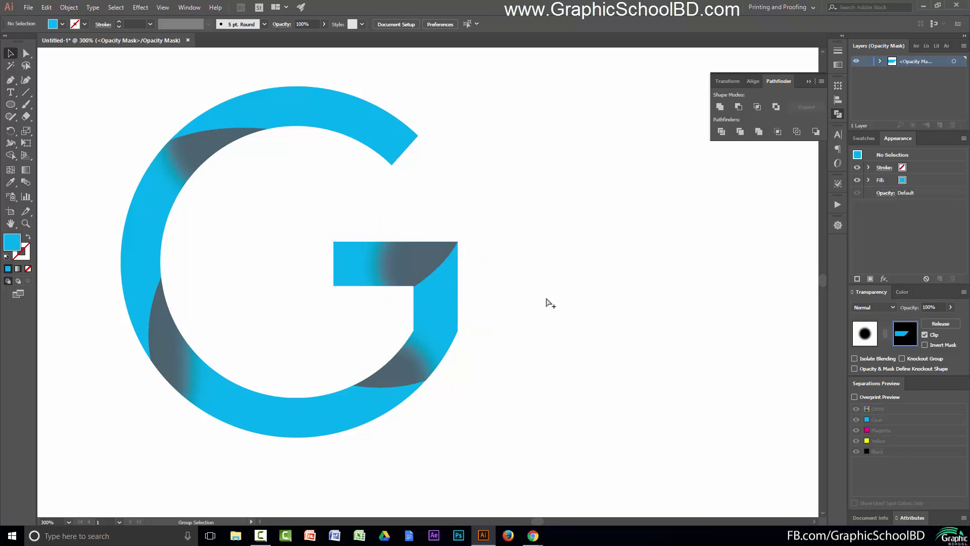
Step: Examine the shading at every cut of the G, both as a whole and close up
key(ctrl+0)
scroll(498, 306, up, 5)
scroll(518, 295, down, 3)
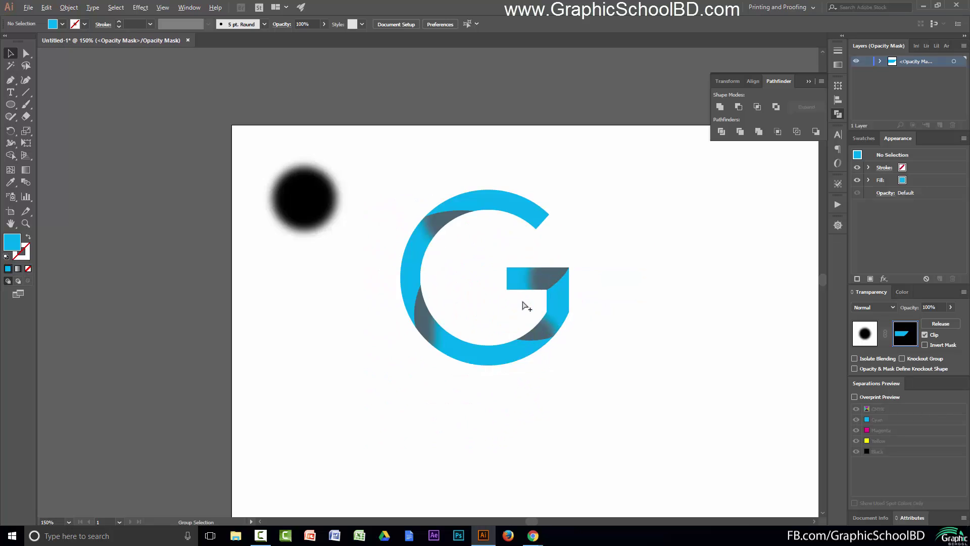
scroll(522, 305, up, 3)
drag(512, 247, 513, 256)
click(579, 268)
click(685, 240)
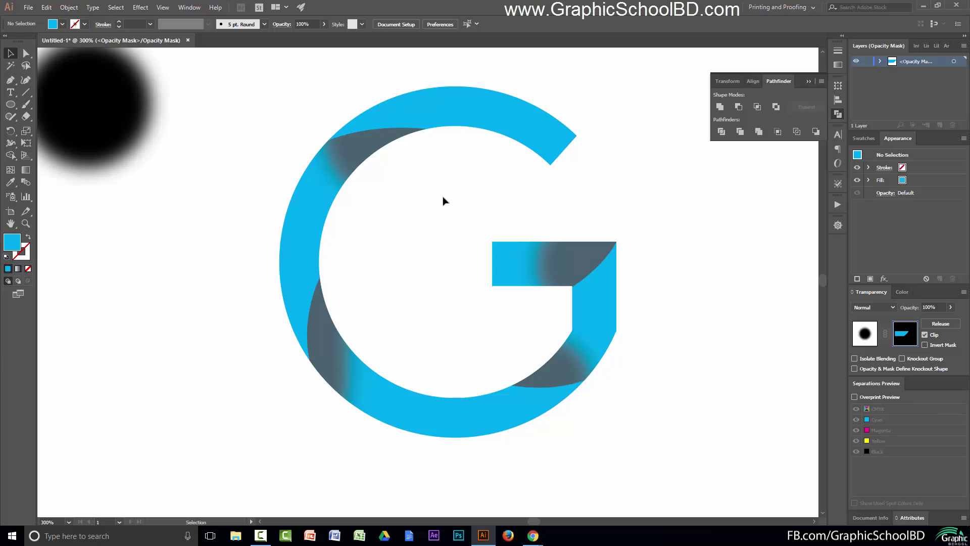
scroll(530, 238, down, 4)
scroll(526, 243, up, 3)
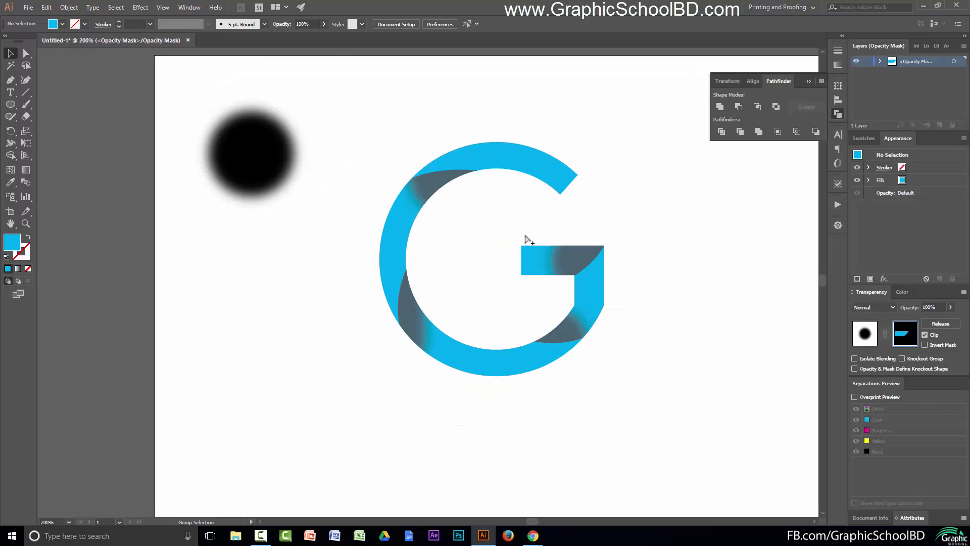
scroll(471, 262, up, 2)
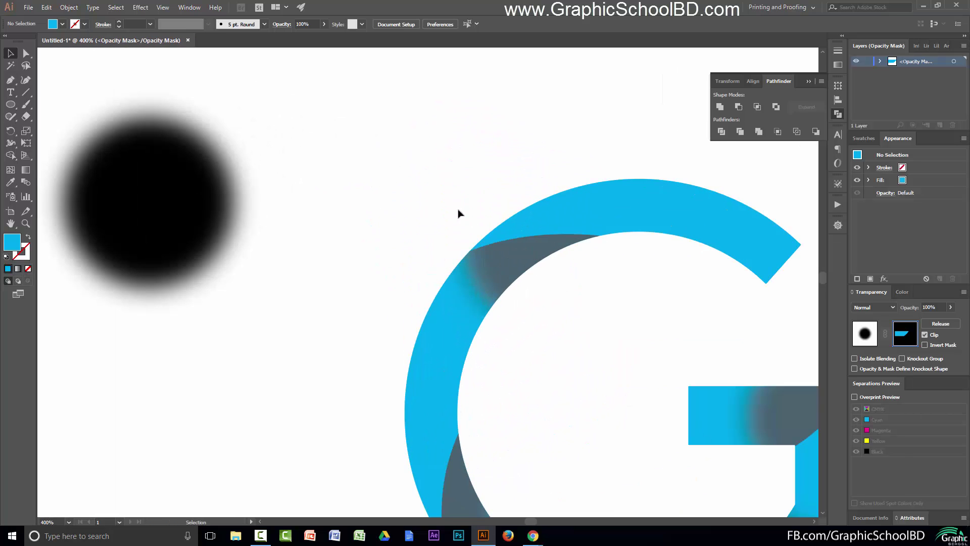
Step: Exit mask editing and select the masked shading circle on the upper-left cut of the G
drag(566, 280, 476, 264)
click(905, 334)
click(739, 292)
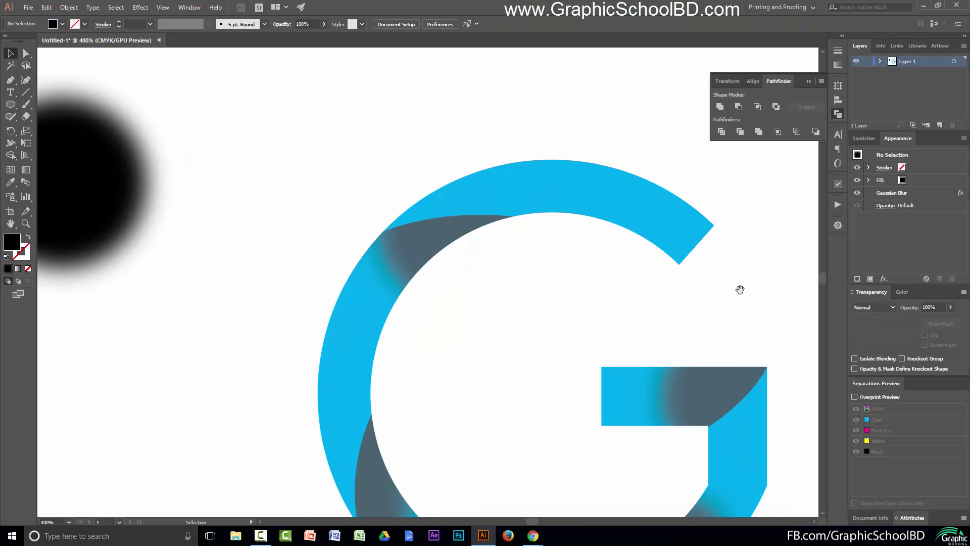
scroll(414, 216, right, 2)
click(362, 223)
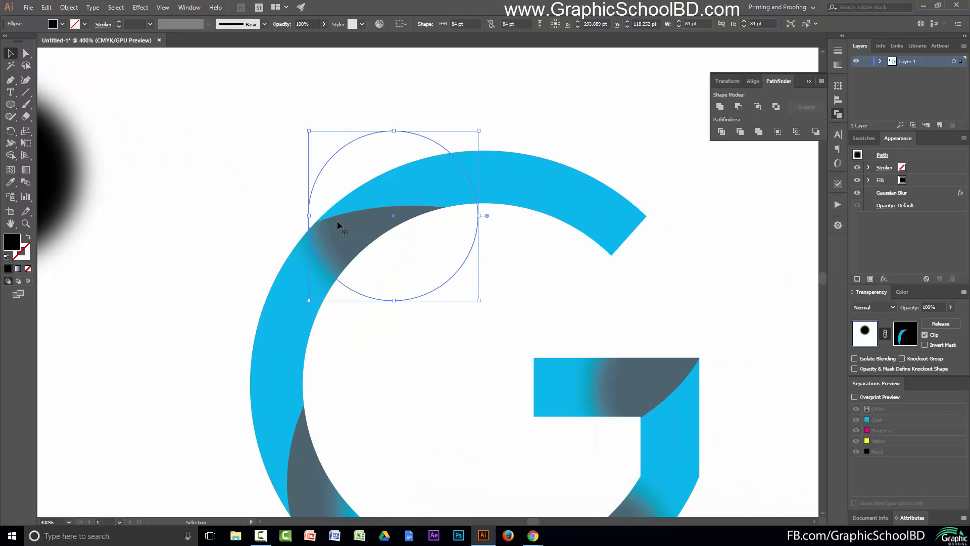
Step: Reshape the upper-left shading circle by its anchor points, stretching it down along the left curve and slightly outward on the right
click(26, 53)
drag(303, 219, 253, 239)
drag(386, 261, 437, 242)
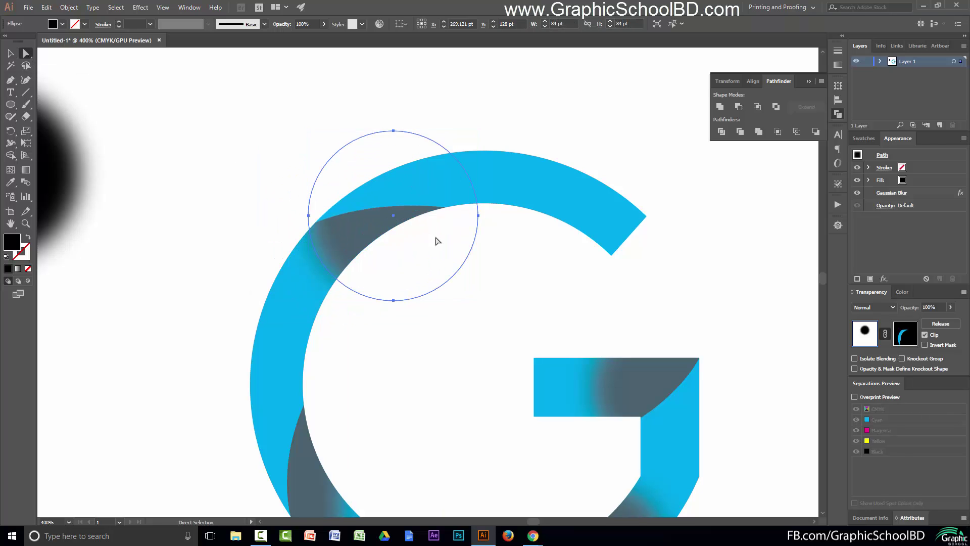
drag(477, 216, 508, 202)
drag(308, 216, 242, 247)
drag(394, 300, 314, 281)
click(10, 52)
click(253, 147)
Step: Remove the spare blurred black circle beside the G from the artboard
key(ctrl+1)
key(ctrl+plus)
drag(342, 227, 406, 255)
drag(216, 101, 137, 258)
key(ctrl+x)
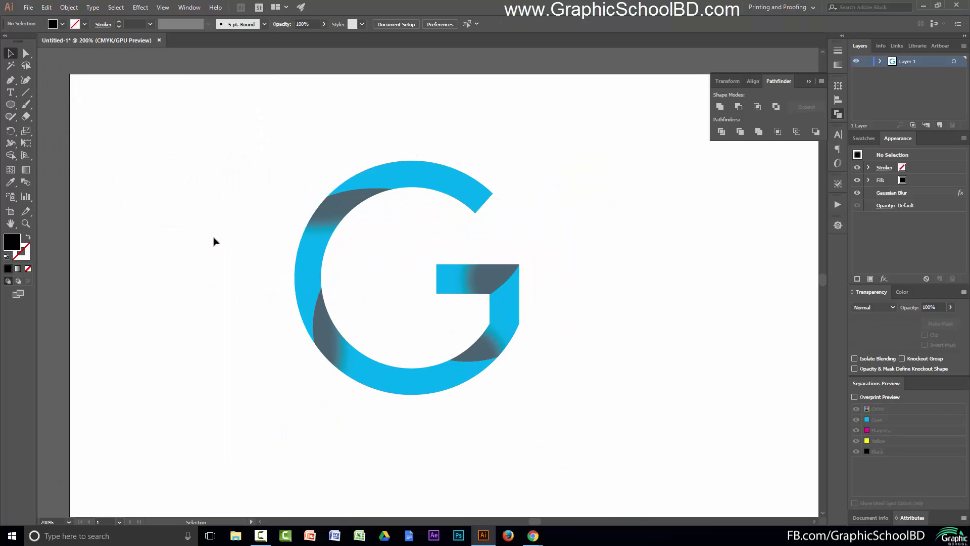
key(a)
scroll(438, 306, down, 2)
scroll(380, 301, up, 2)
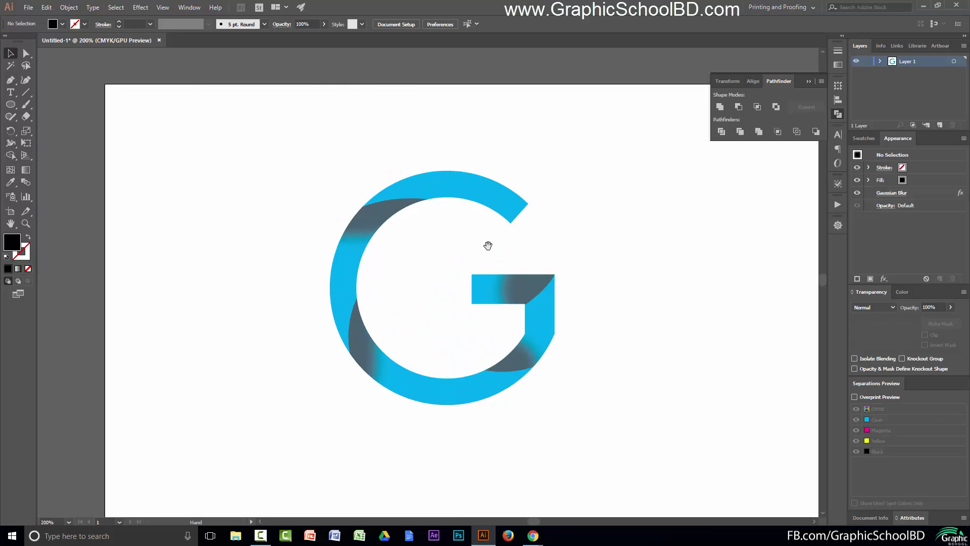
scroll(487, 244, right, 1)
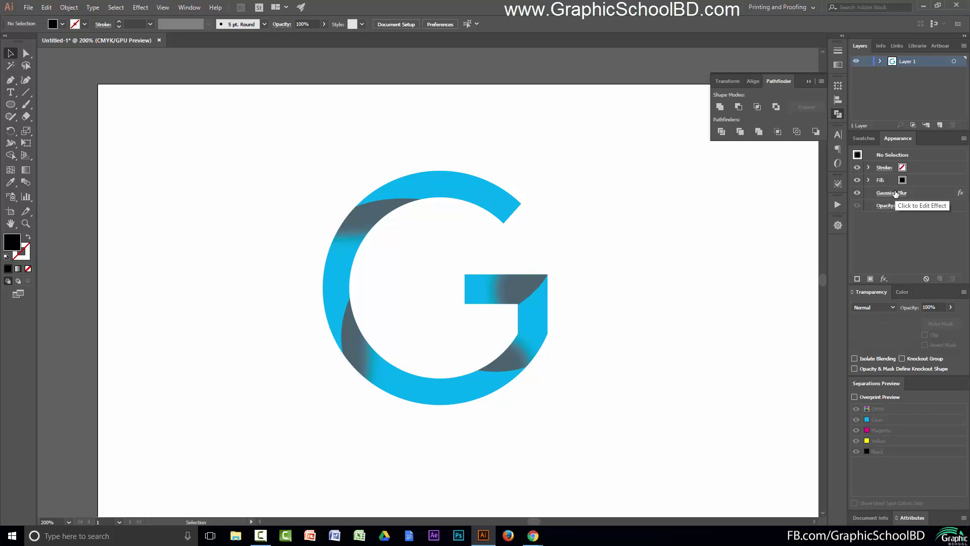
click(140, 7)
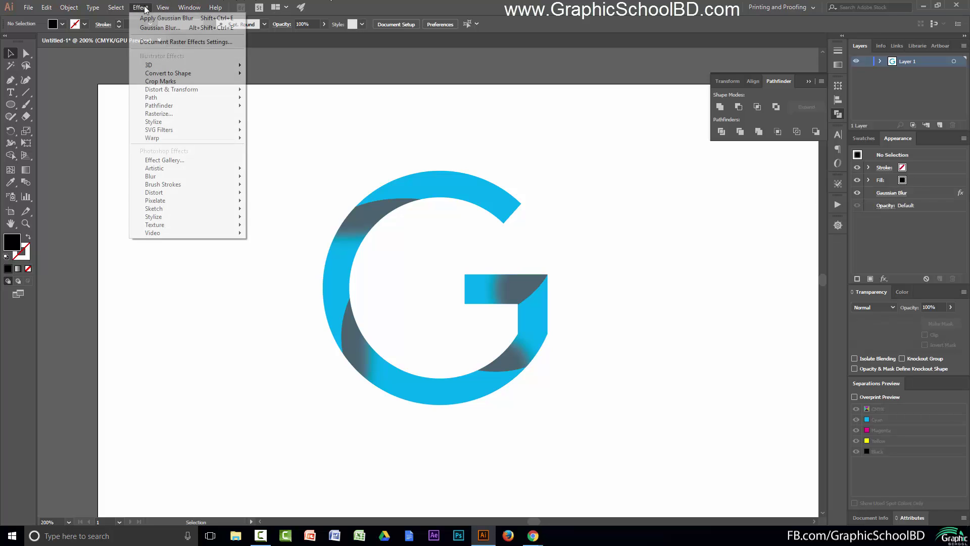
click(238, 119)
drag(235, 116, 596, 426)
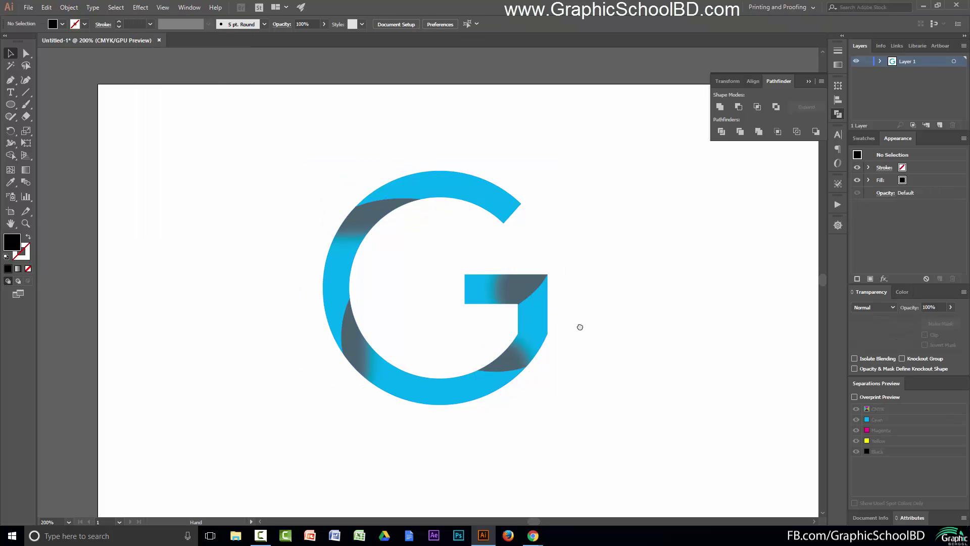
drag(599, 327, 559, 323)
scroll(436, 304, up, 2)
scroll(437, 304, down, 3)
scroll(440, 334, up, 1)
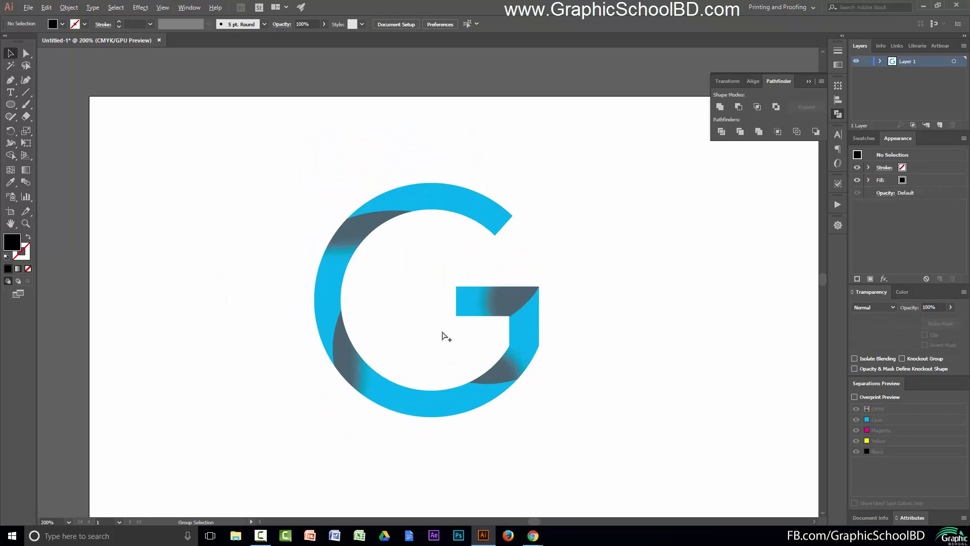
Step: Try to adjust the anchor points of the shading circle on the crossbar's diagonal cut, and deselect it
click(509, 296)
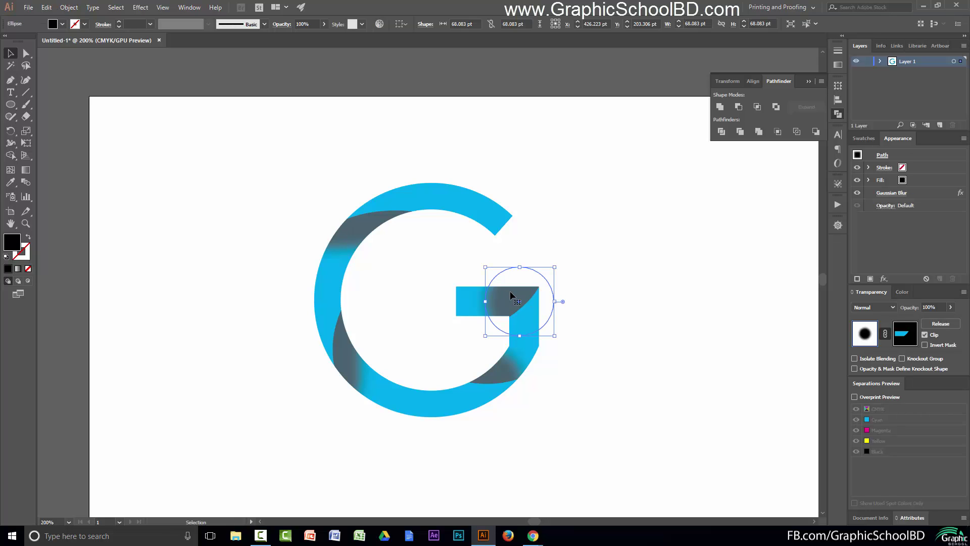
click(25, 52)
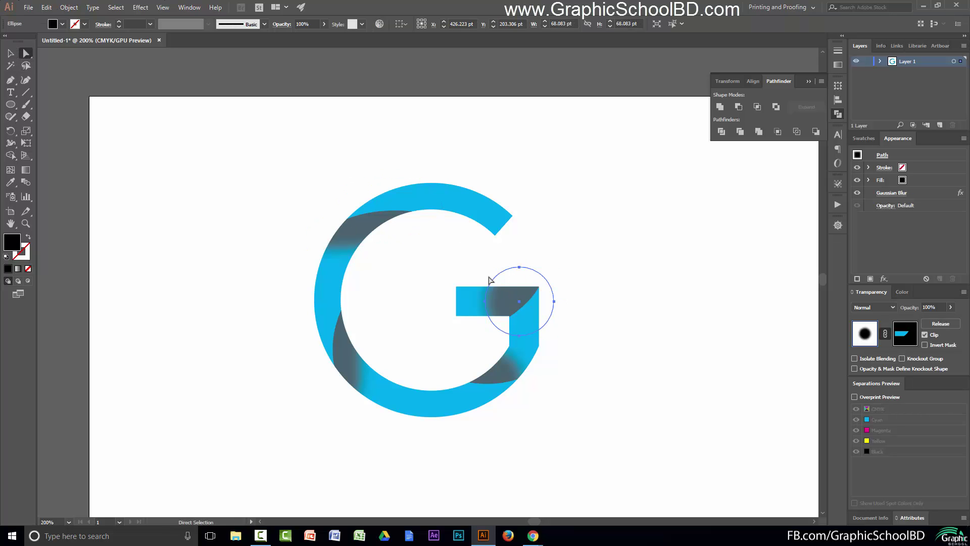
mouse_move(523, 271)
mouse_down()
mouse_move(530, 277)
mouse_move(523, 272)
mouse_up()
click(596, 254)
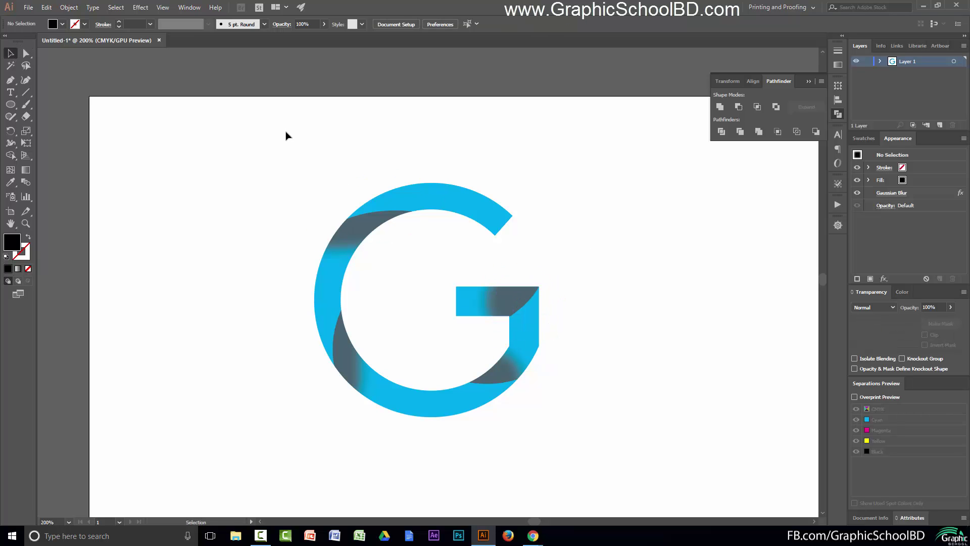